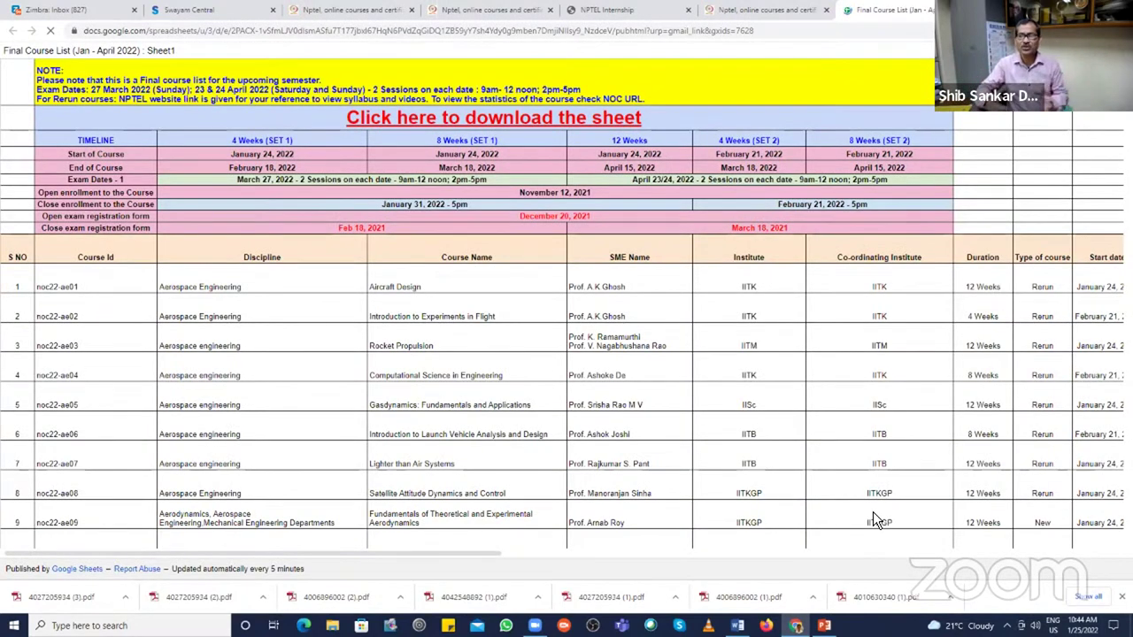
Step: Look through the Jan - April 2022 final course list, from Aerospace to Chemical Engineering, including its date, course type and link columns
scroll(601, 407, down, 3)
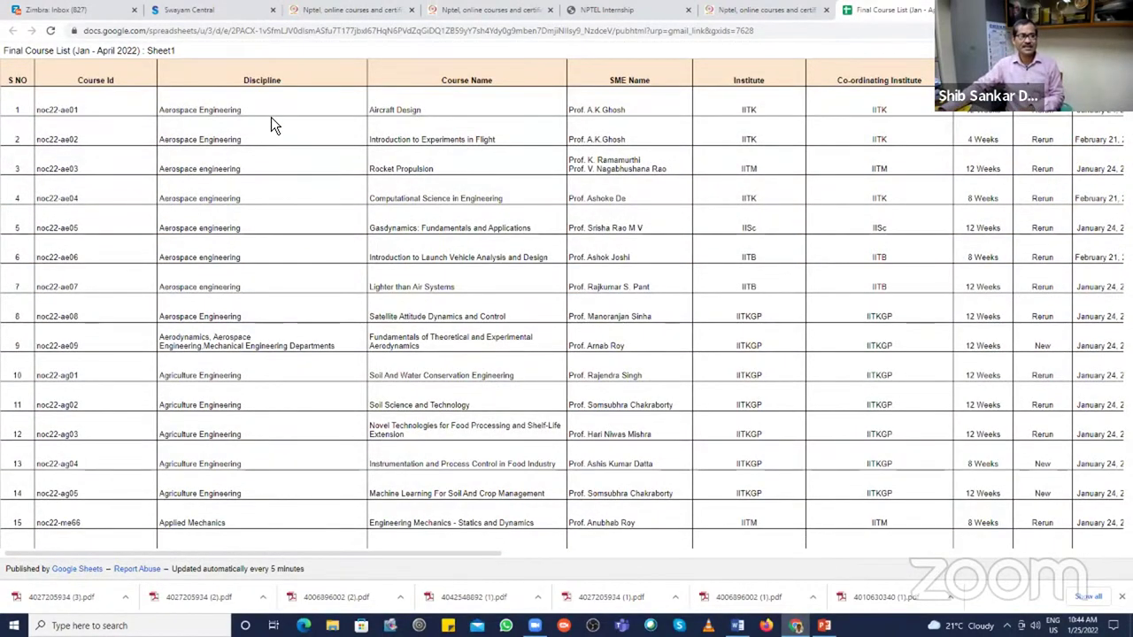
scroll(289, 279, down, 1)
scroll(288, 275, down, 6)
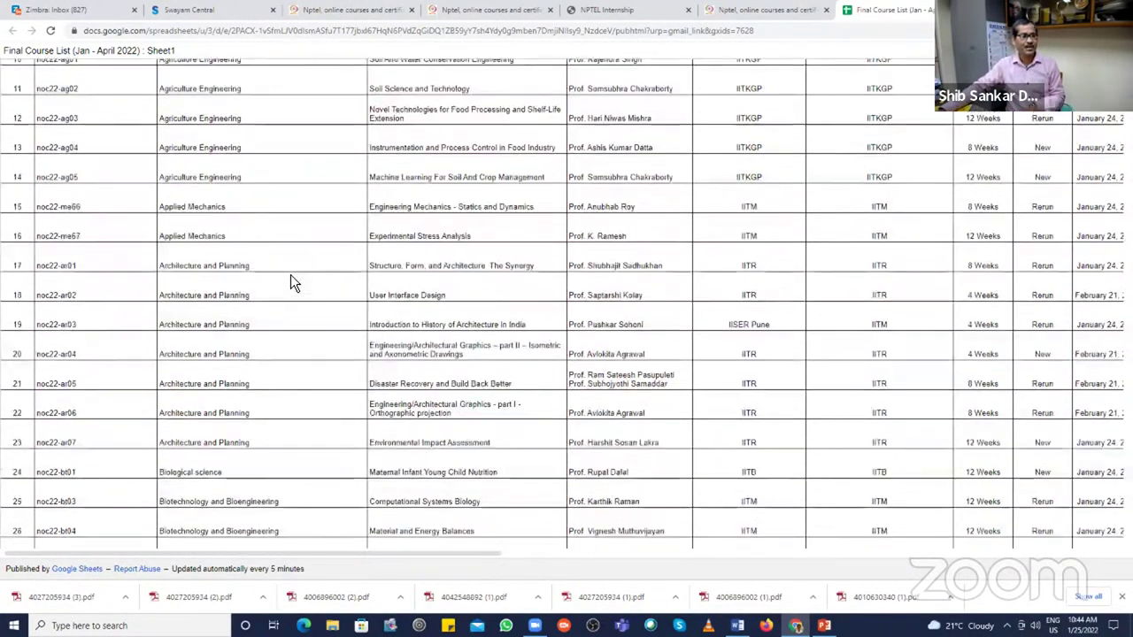
scroll(290, 274, up, 3)
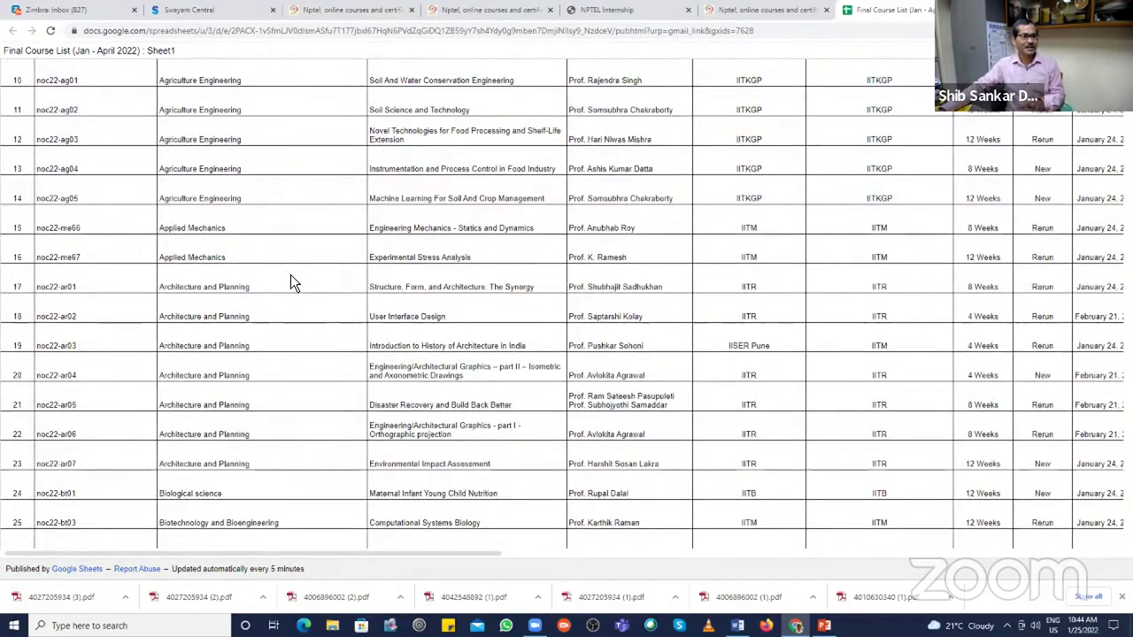
scroll(290, 275, down, 4)
scroll(291, 274, down, 8)
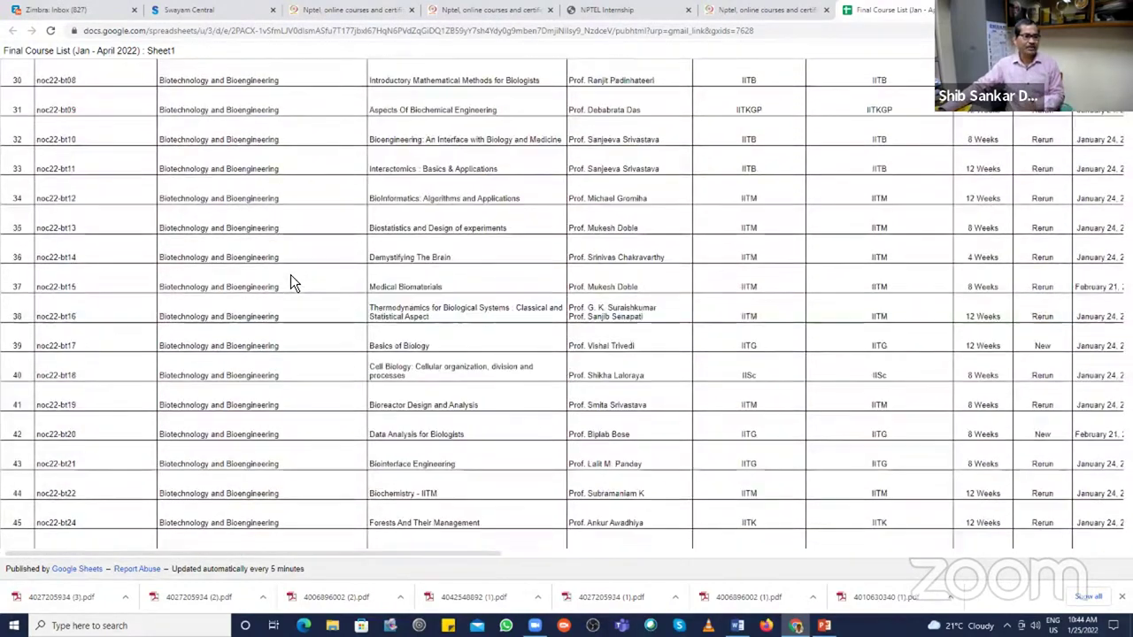
scroll(290, 282, down, 8)
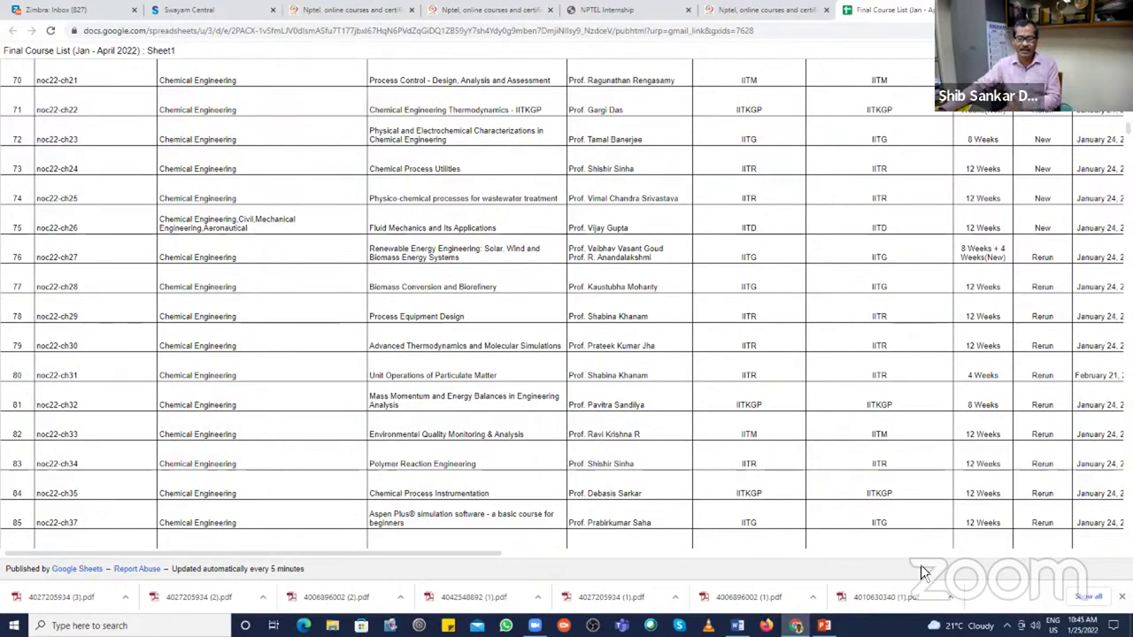
drag(452, 554, 740, 570)
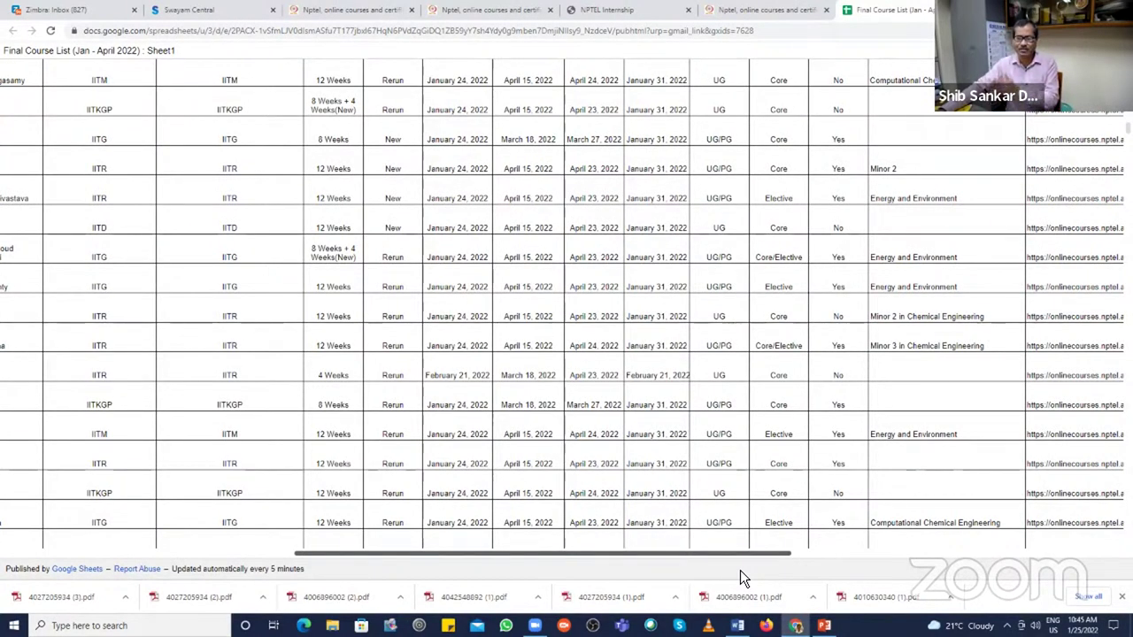
scroll(740, 569, right, 3)
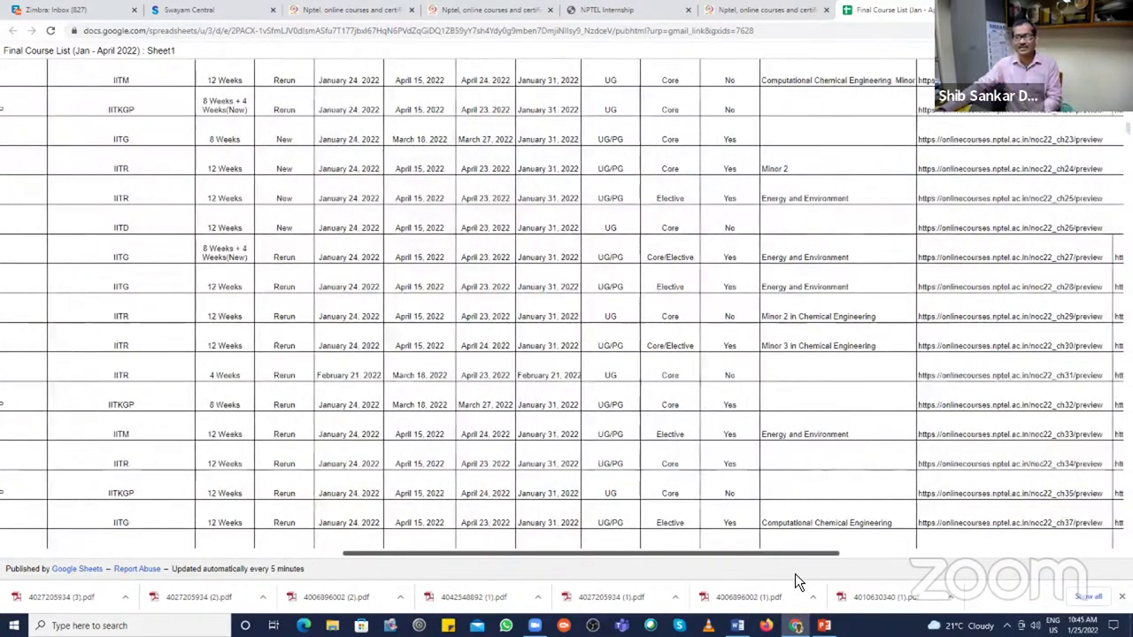
scroll(706, 571, left, 5)
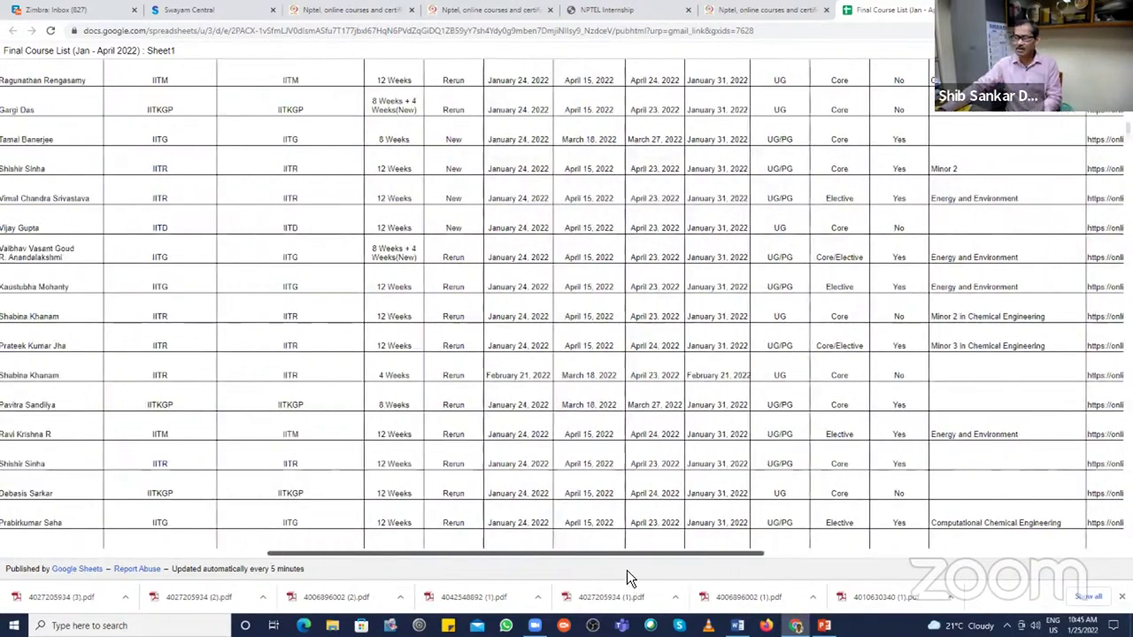
scroll(483, 567, left, 5)
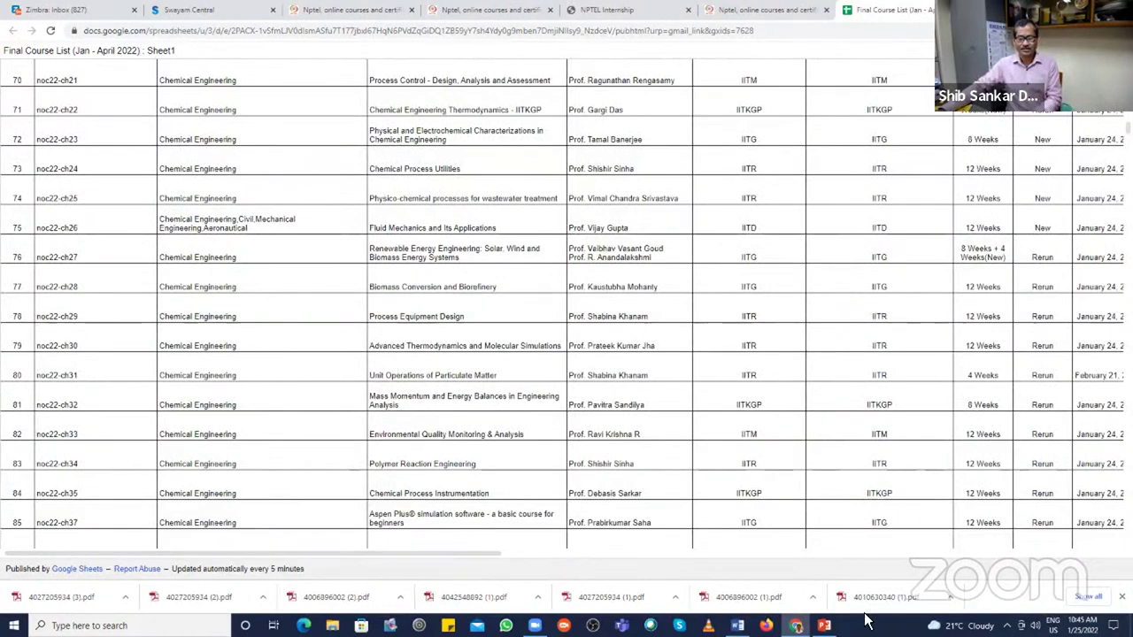
Step: Switch to the PowerPoint presentation, present the Timelines slide and the "Enrollment to the course" slide, and end the slide show
click(855, 591)
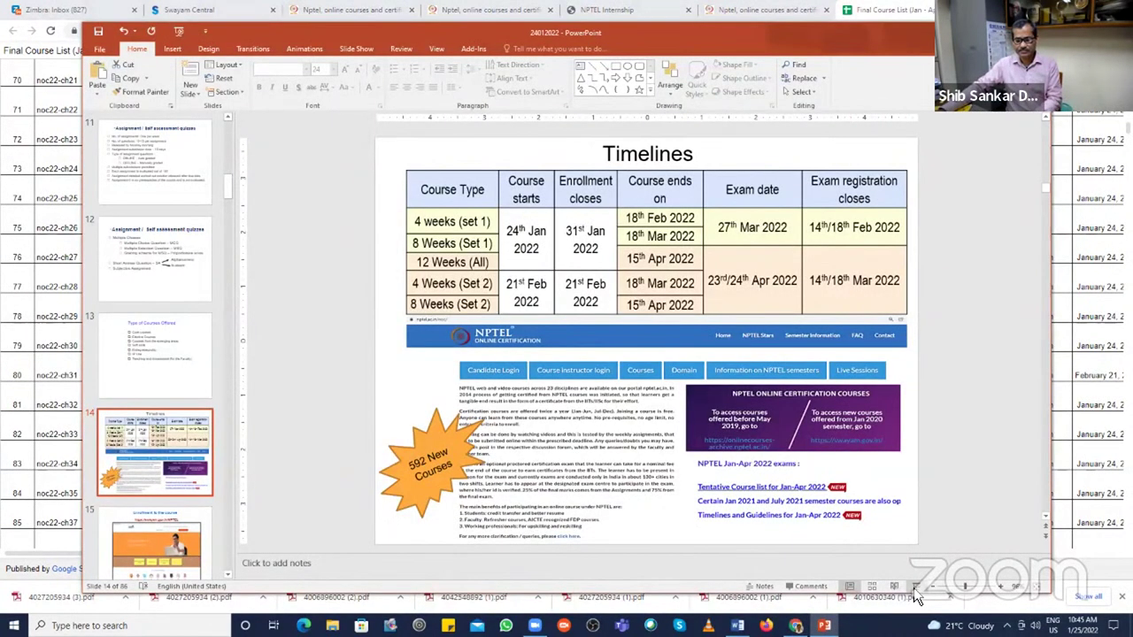
key(shift+F5)
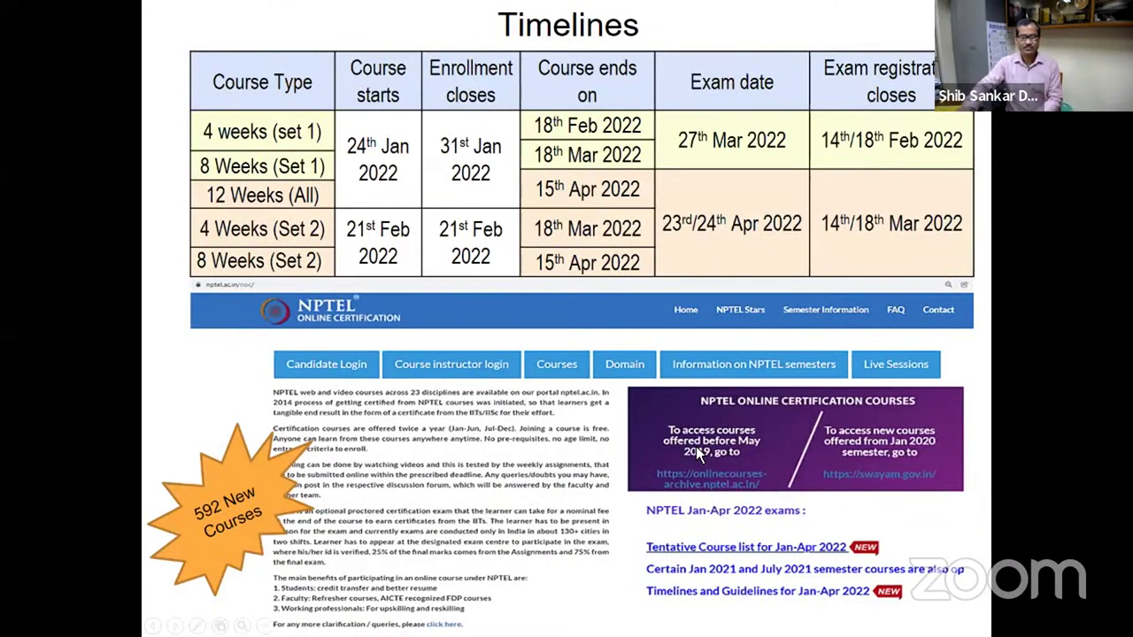
click(696, 446)
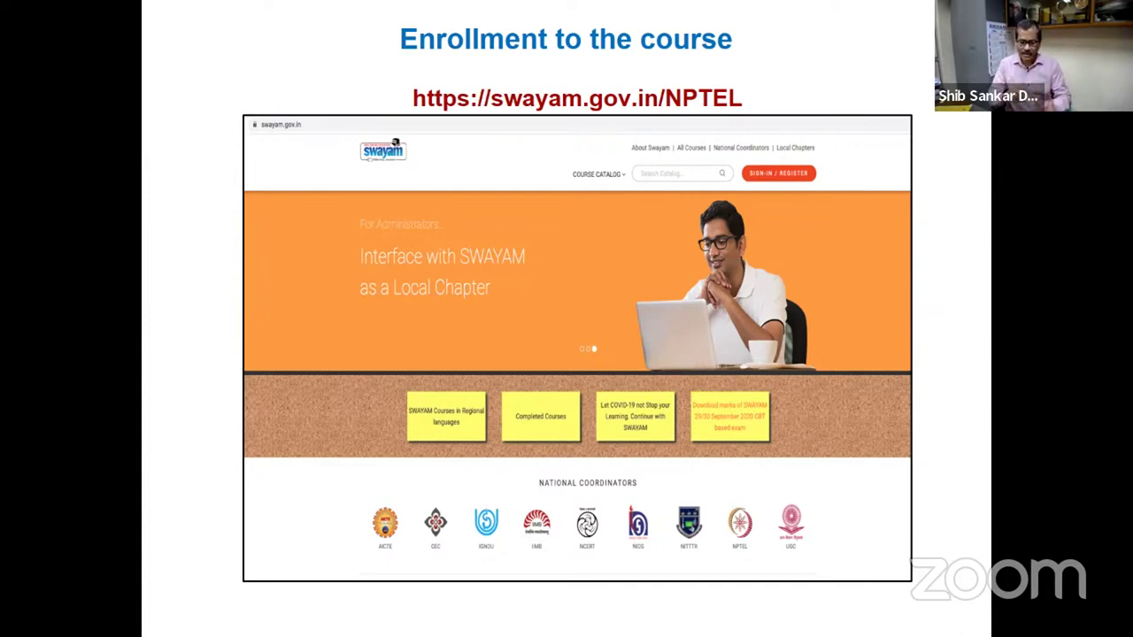
key(Escape)
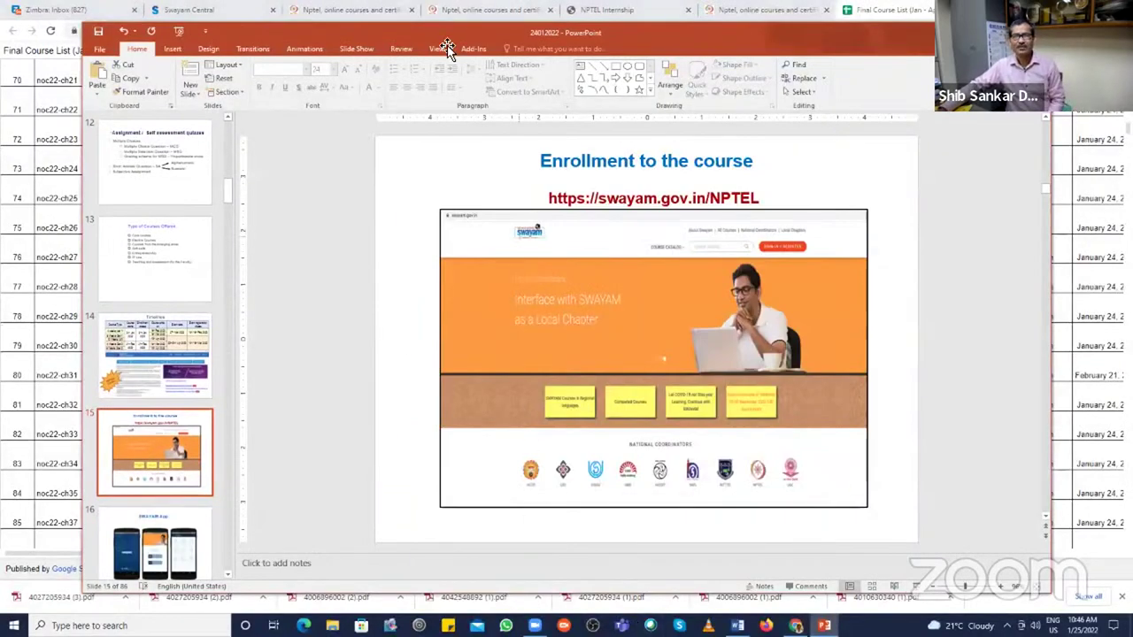
Step: Switch to Chrome, load swayam.gov.in in a new tab and dismiss the phishing emails notice
click(942, 10)
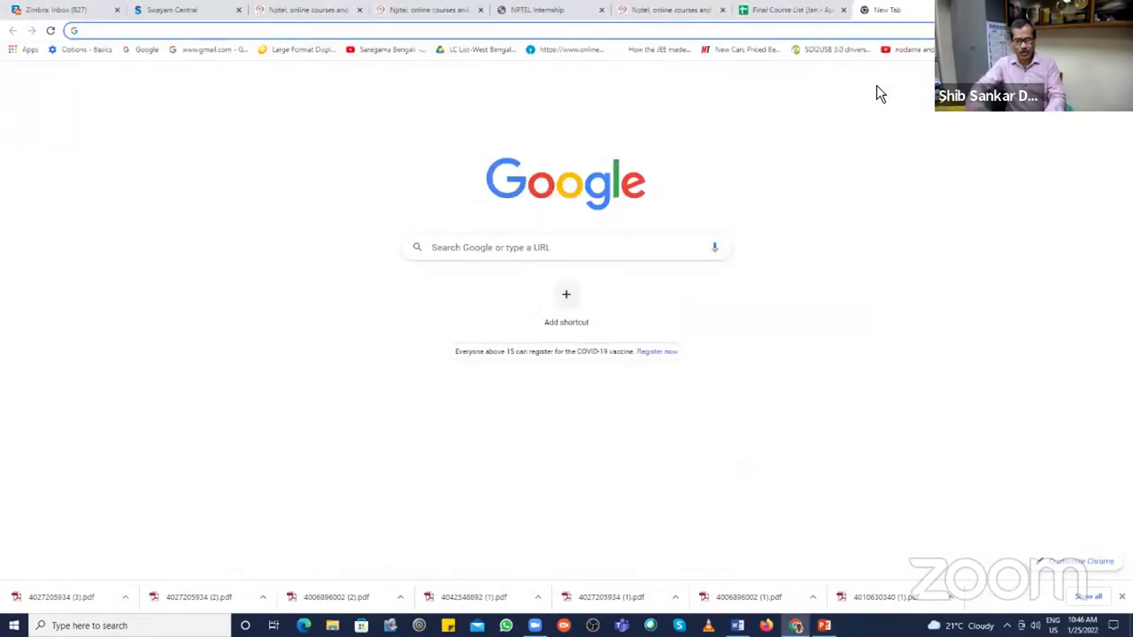
text(swayam)
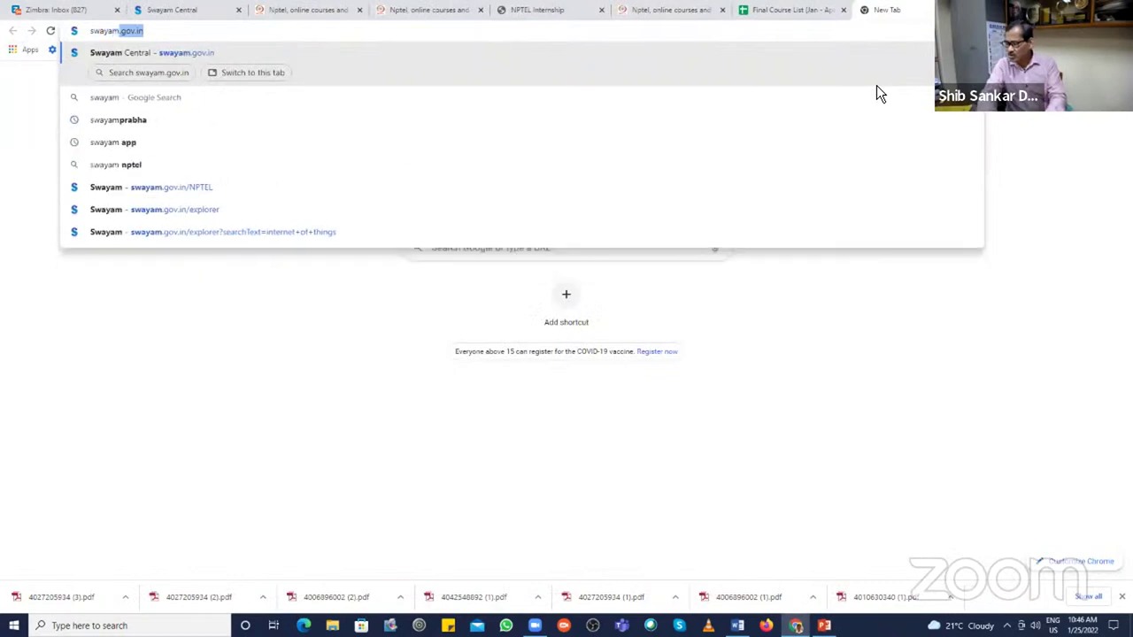
text(.gov)
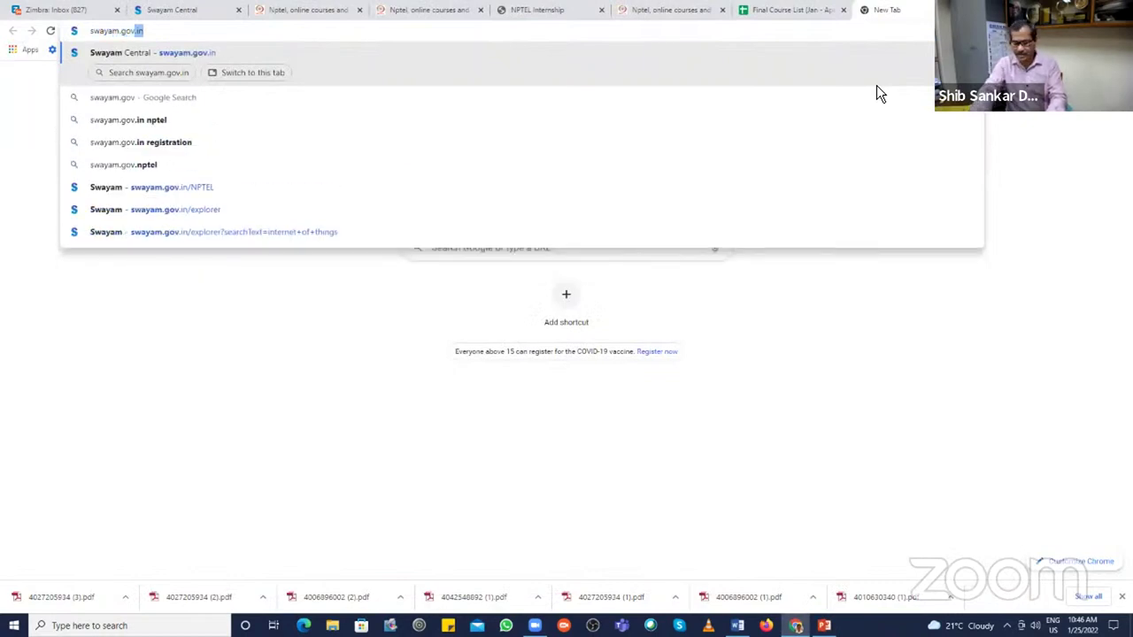
key(Return)
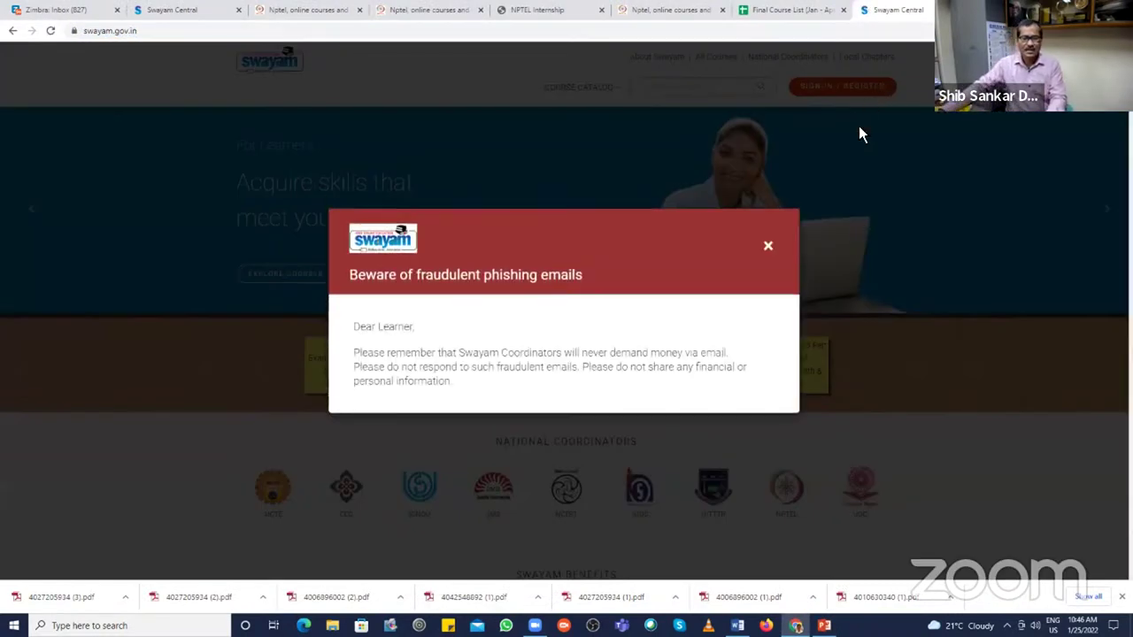
click(768, 248)
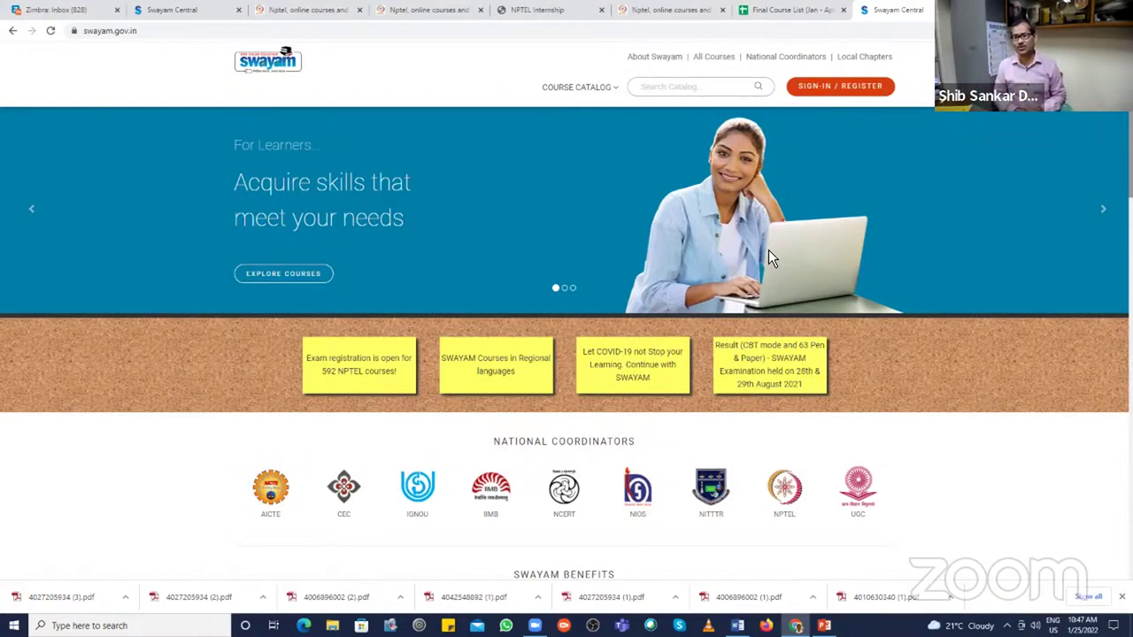
Step: Search the SWAYAM course catalog for "painting"
click(657, 87)
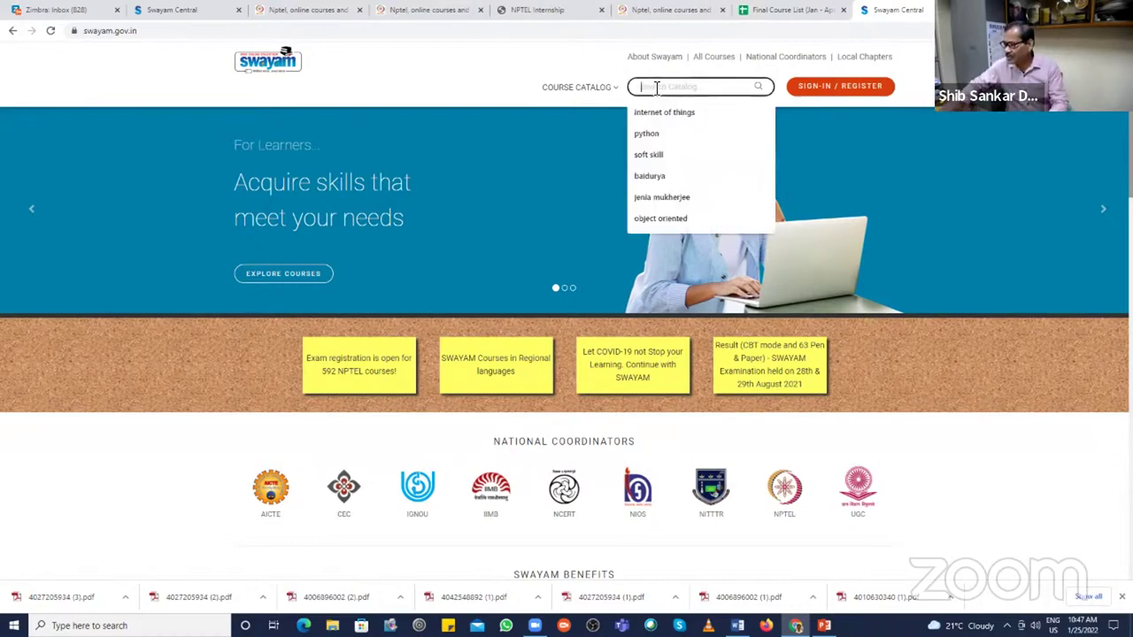
text(painting)
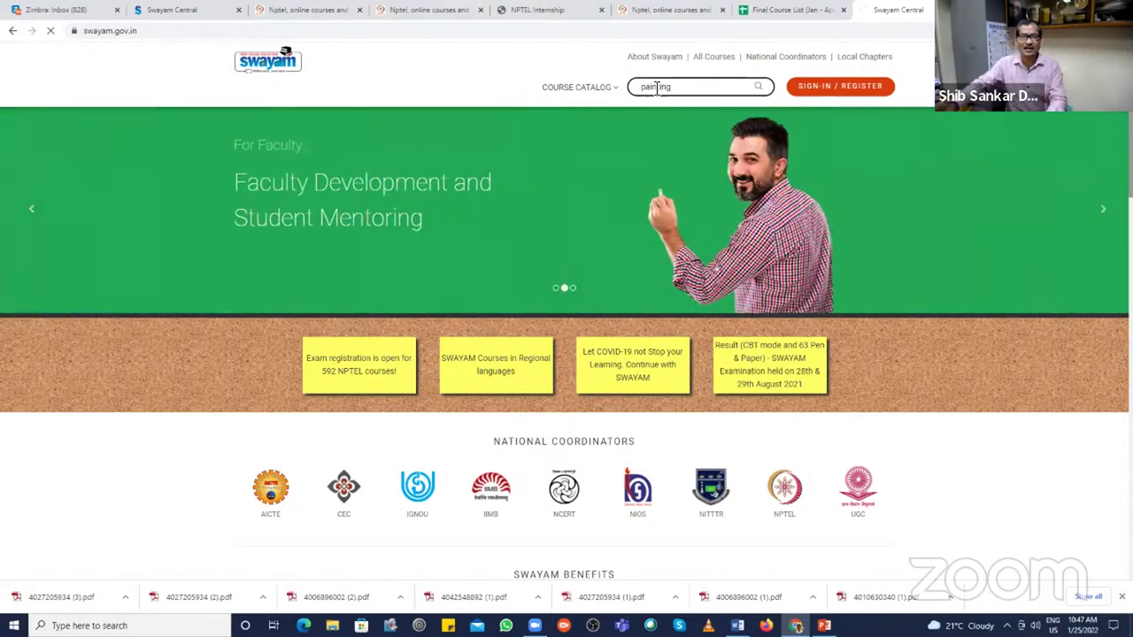
key(Return)
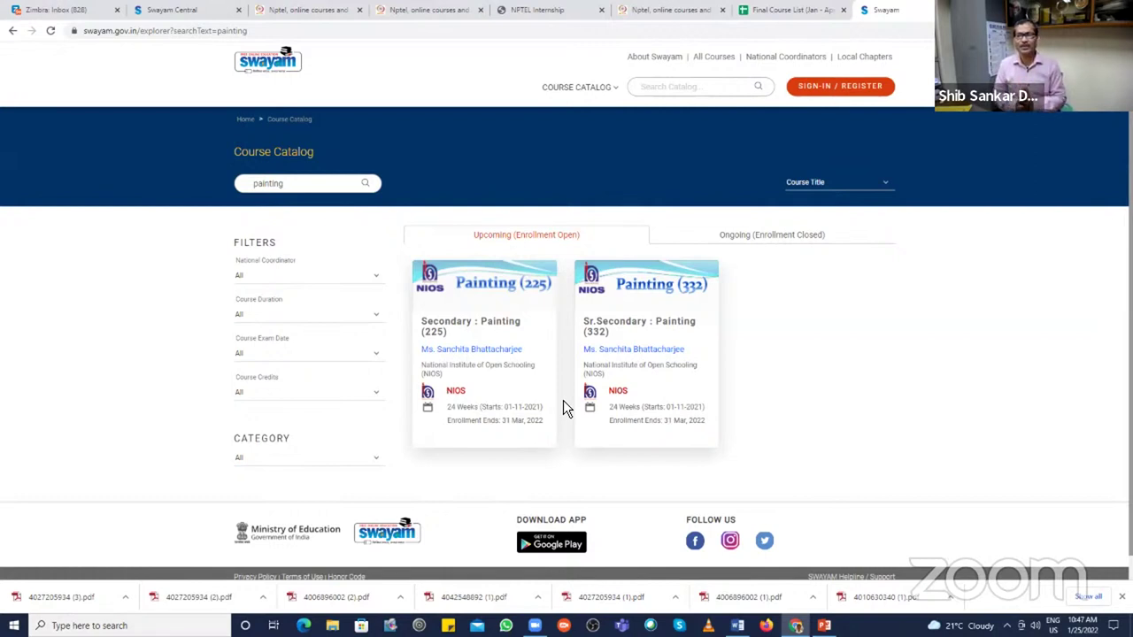
Step: Show all courses in the catalog, filter them by the NPTEL national coordinator, and display the available categories
click(716, 59)
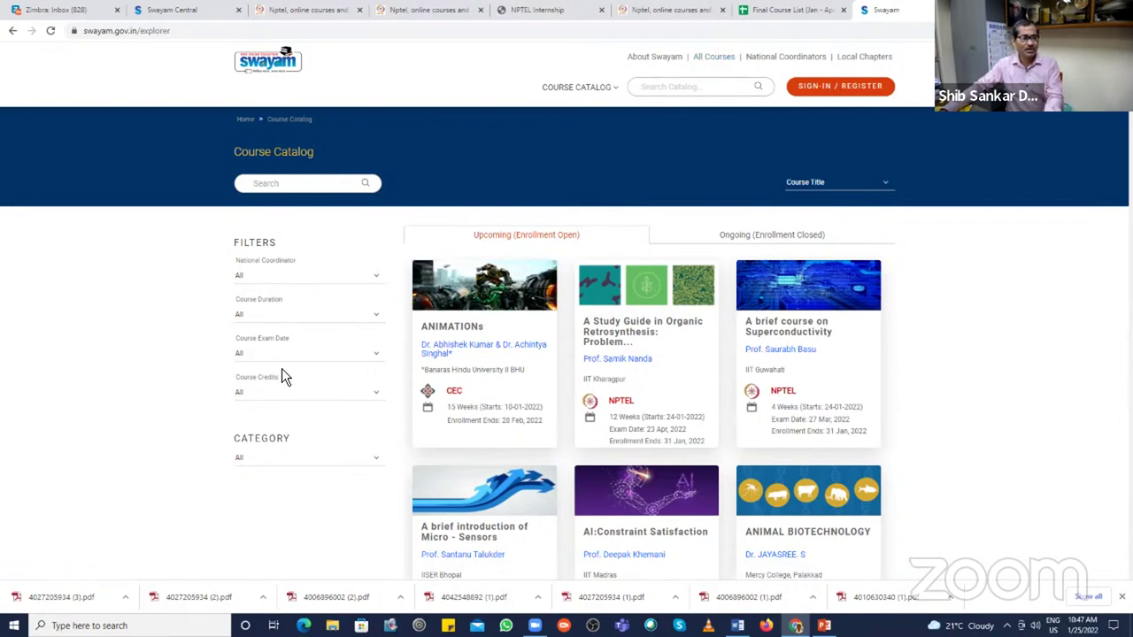
click(379, 278)
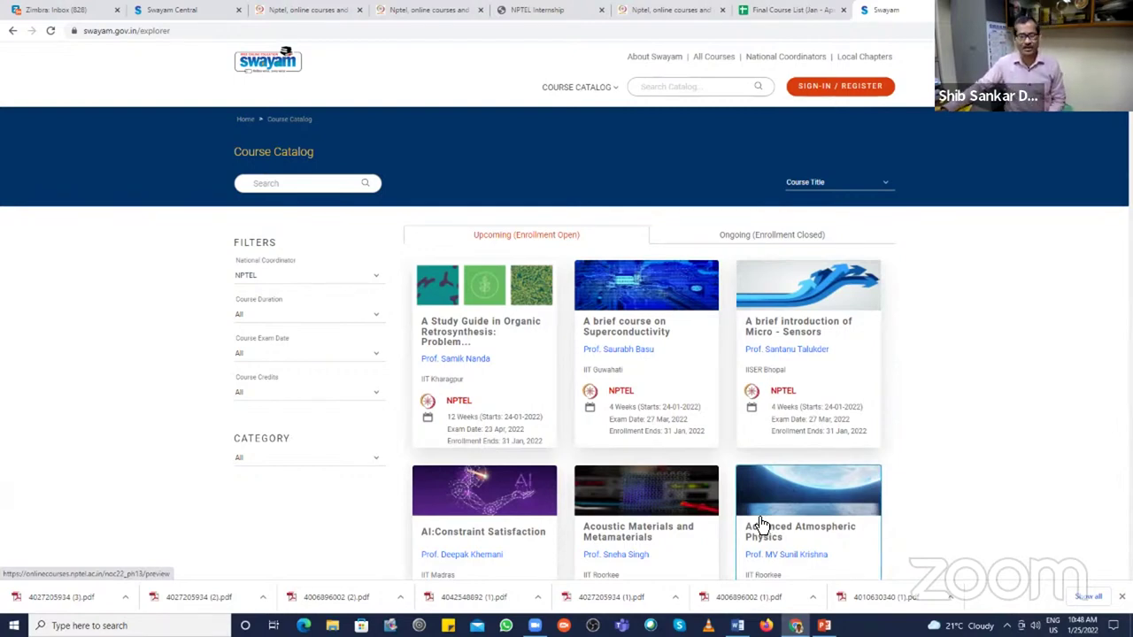
scroll(557, 395, down, 2)
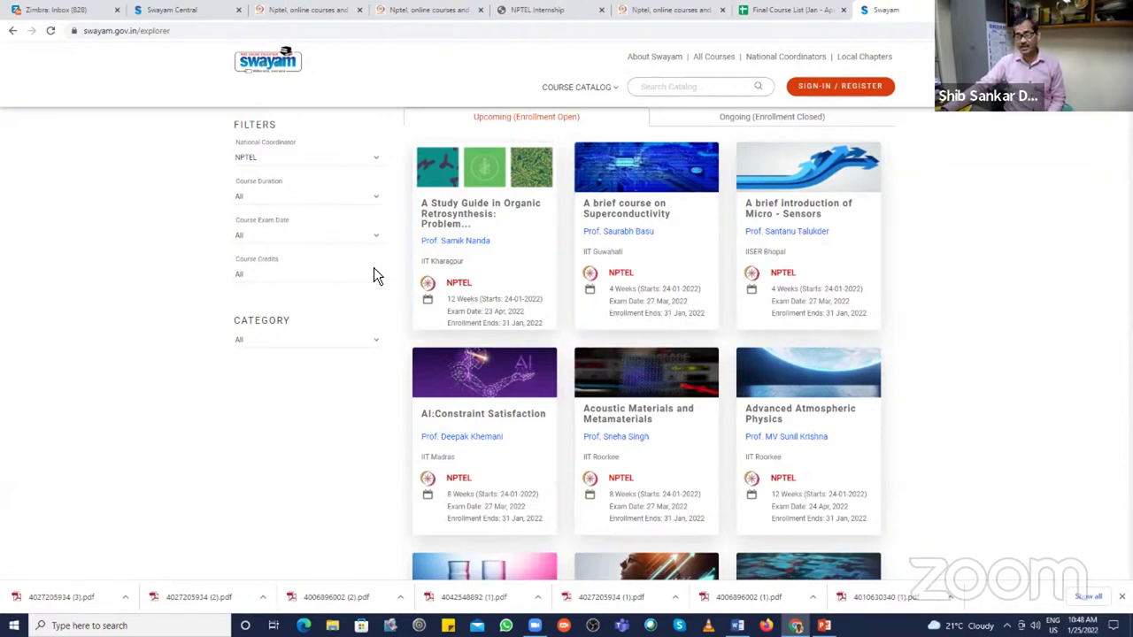
click(375, 340)
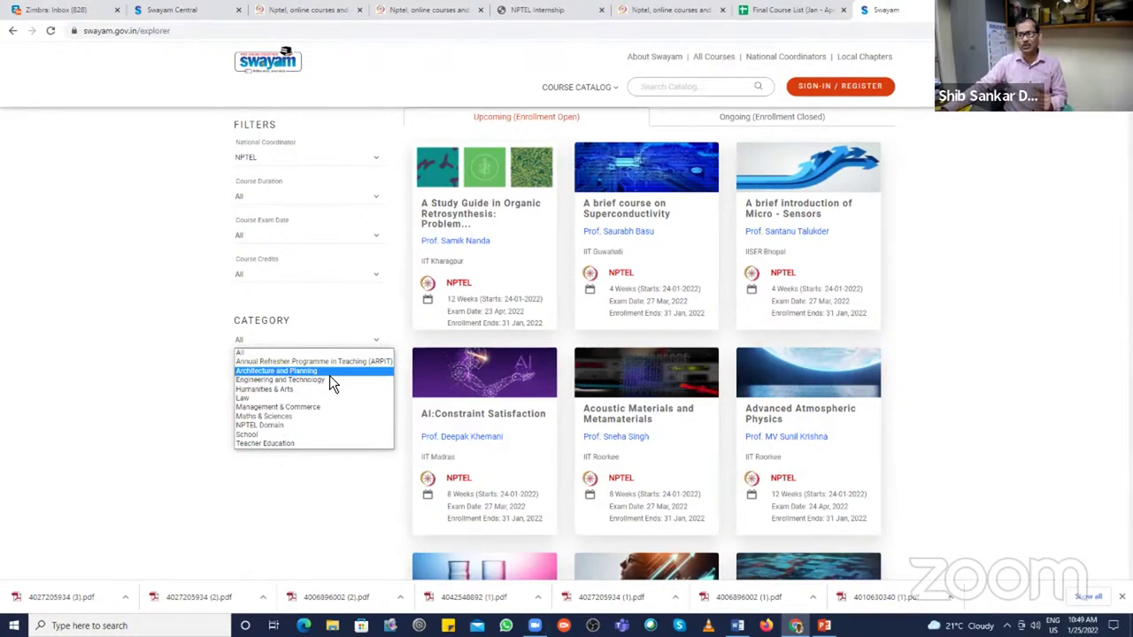
Step: Open "A brief course on Superconductivity" and review its summary, intended audience, weekly layout, references, instructor bio and certificate criteria
click(623, 219)
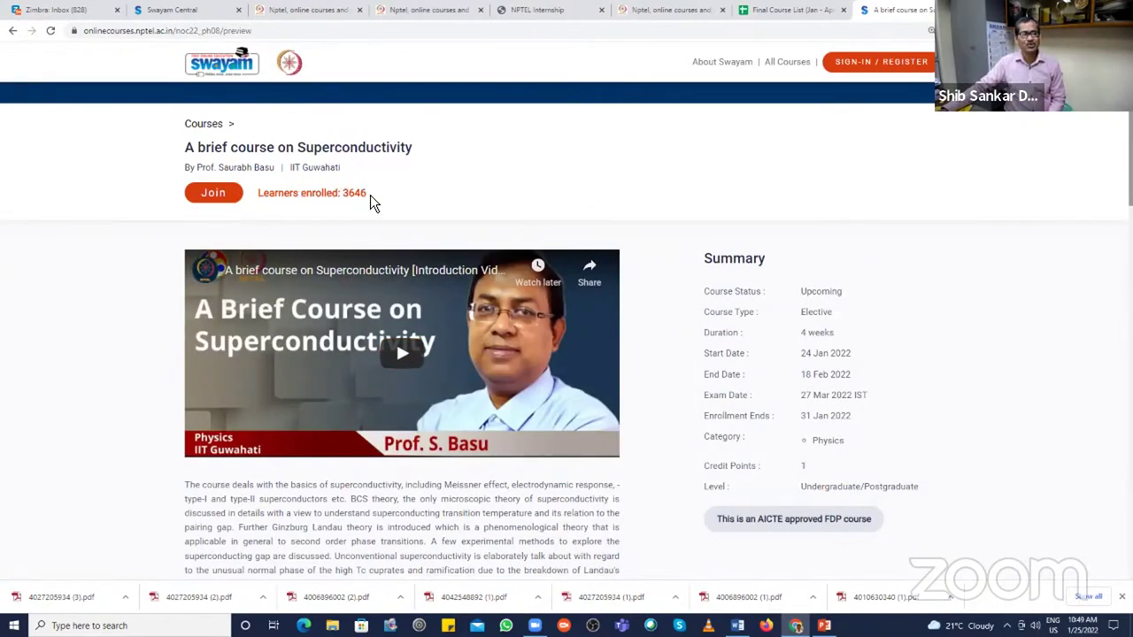
scroll(370, 212, down, 2)
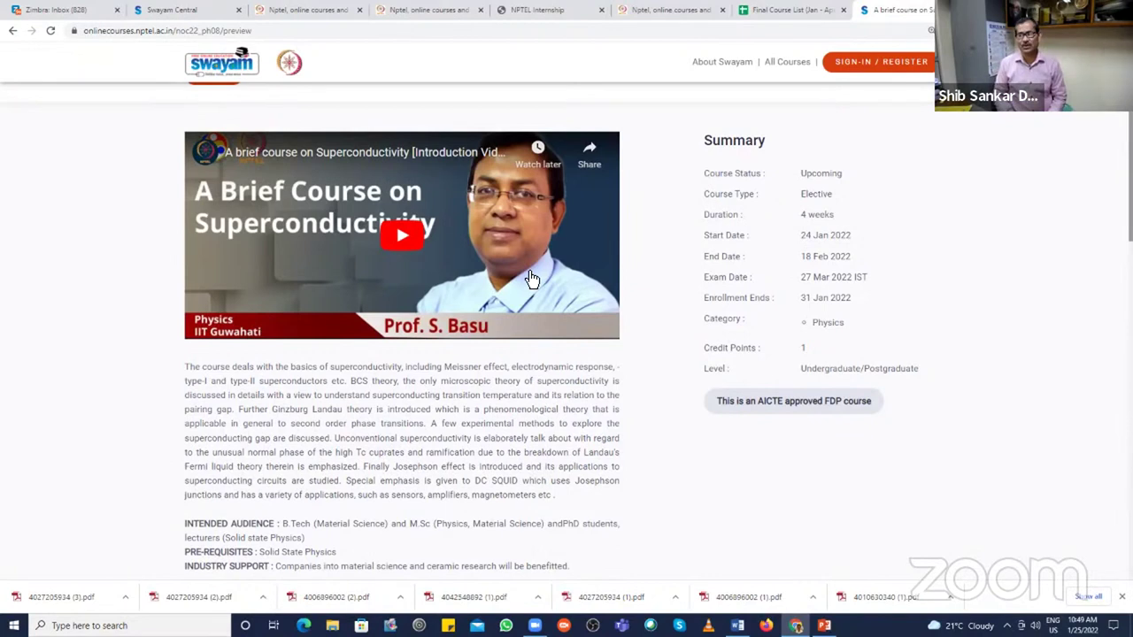
scroll(522, 292, down, 3)
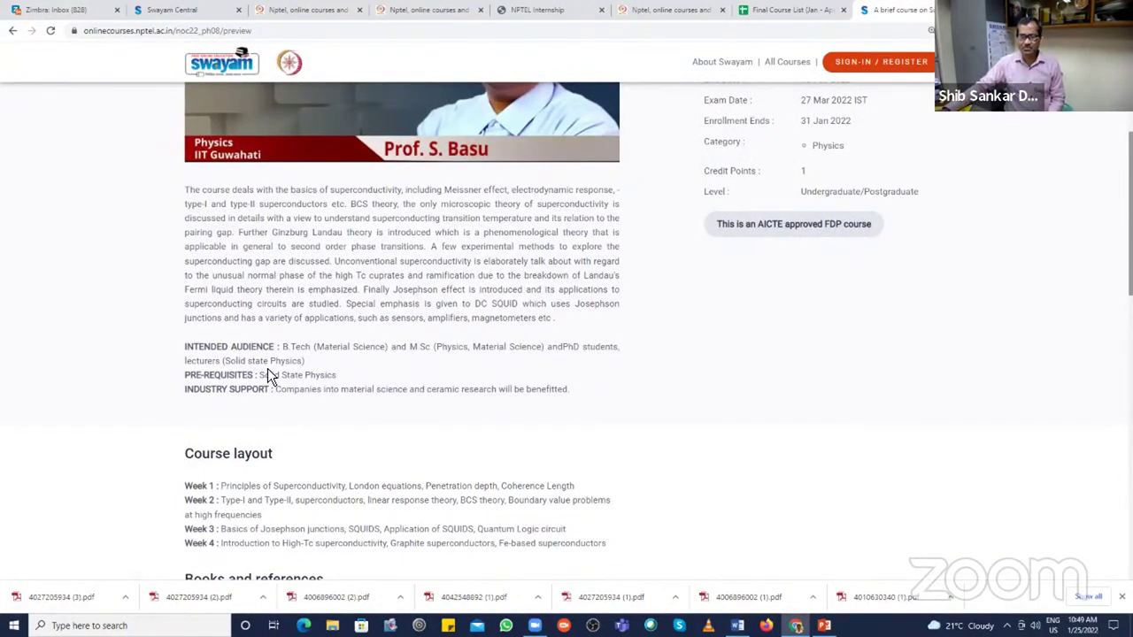
scroll(269, 376, down, 2)
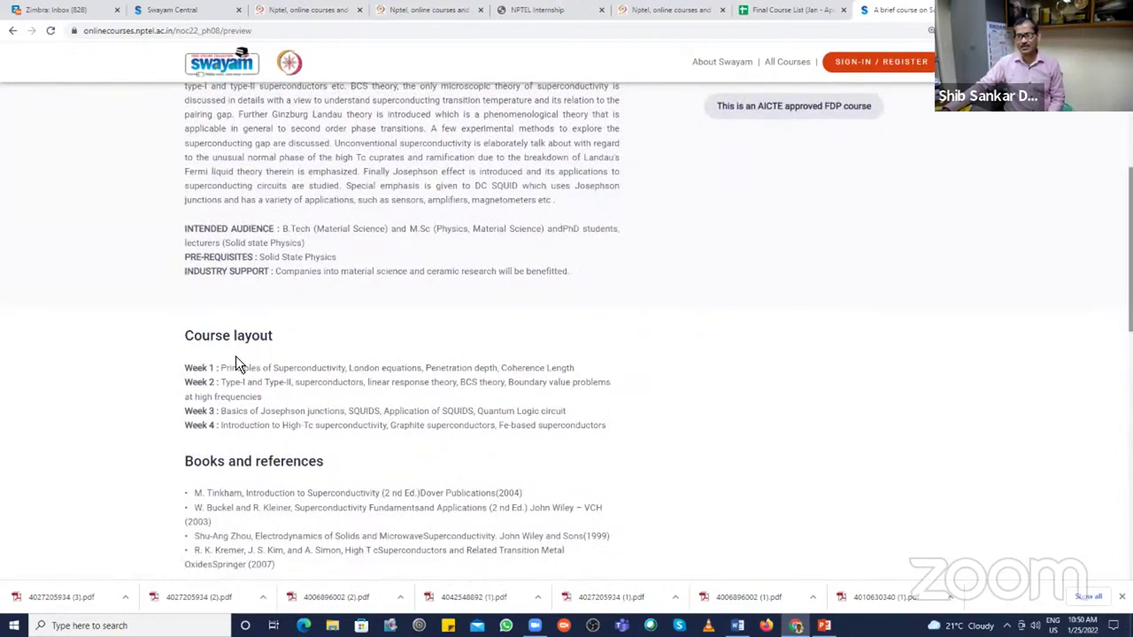
scroll(235, 363, down, 3)
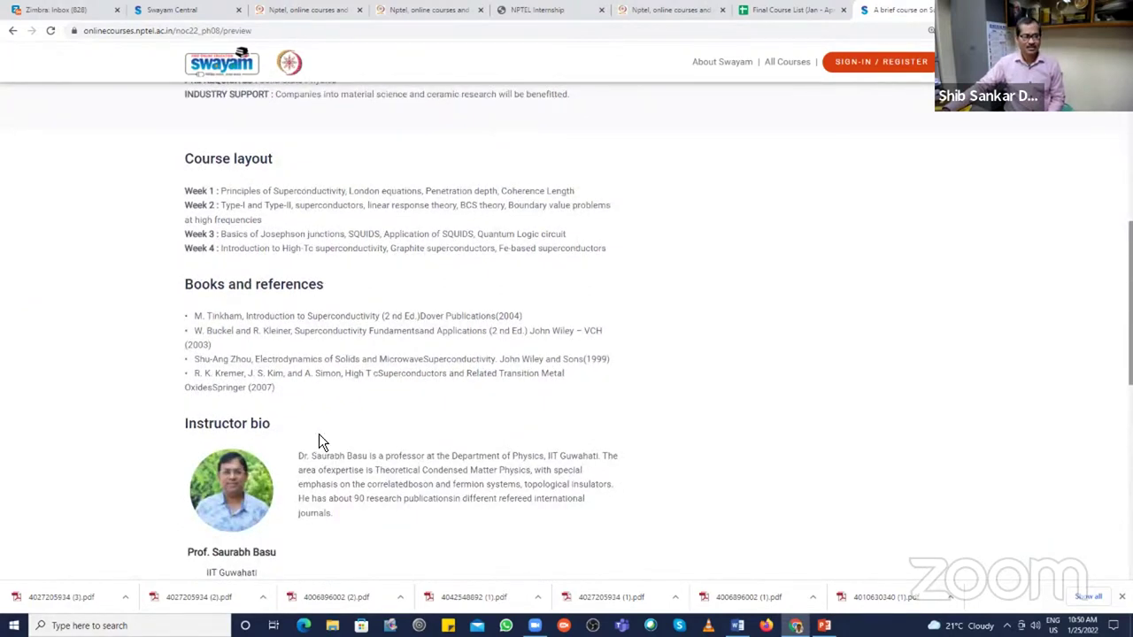
scroll(321, 441, down, 5)
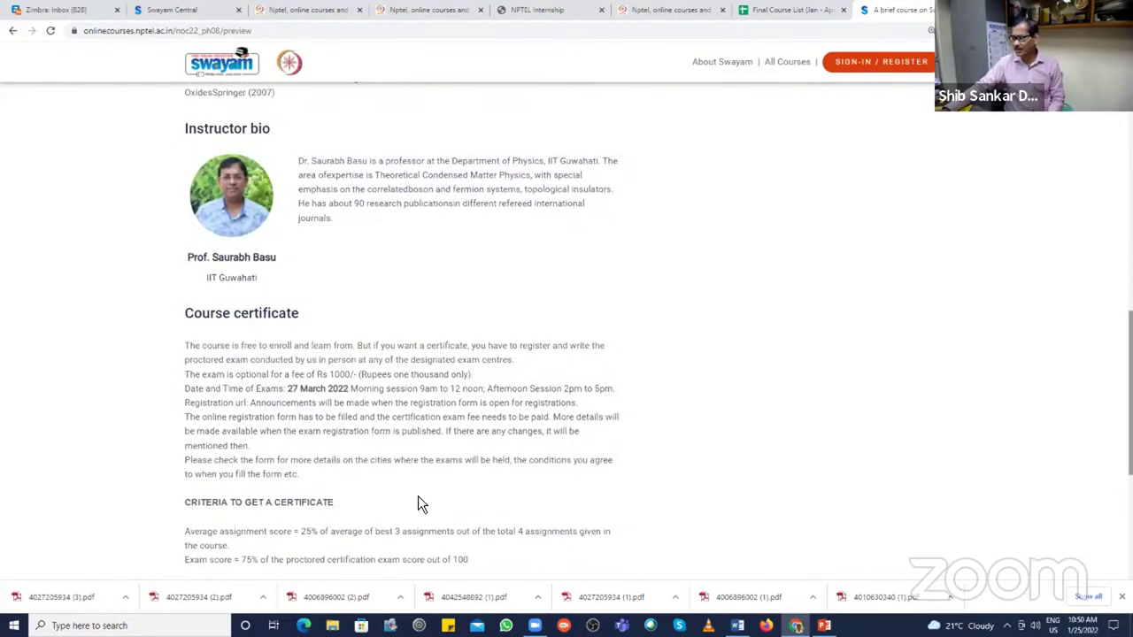
scroll(310, 403, down, 4)
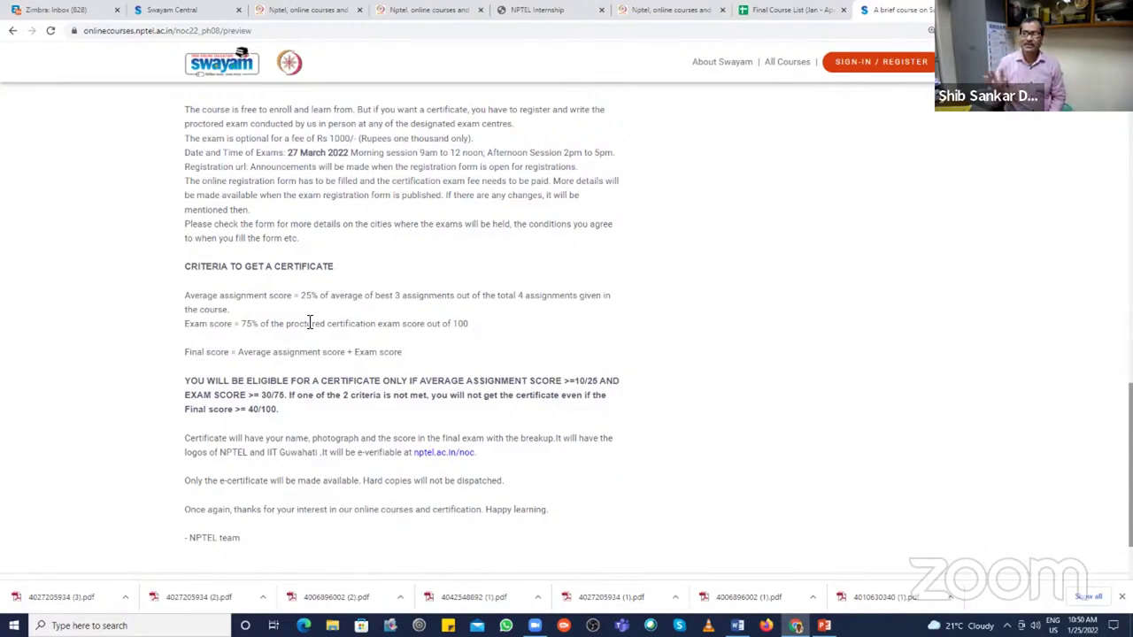
scroll(344, 392, up, 12)
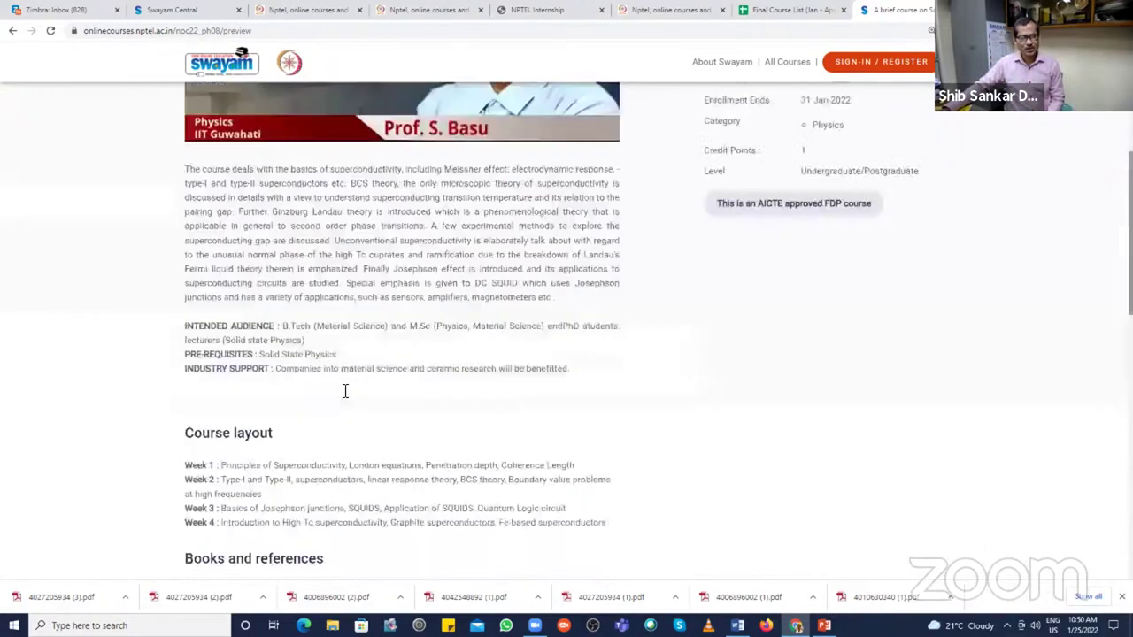
scroll(345, 392, up, 4)
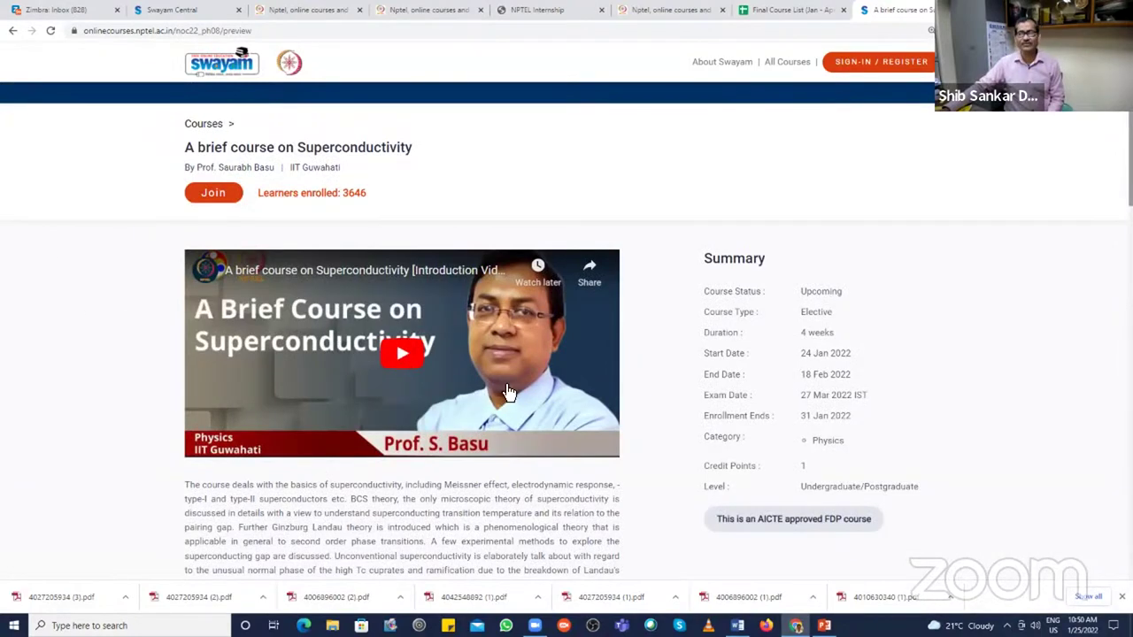
Step: Start joining "A brief course on Superconductivity", and sign out of the NPTEL admin account from the profile review page
click(215, 196)
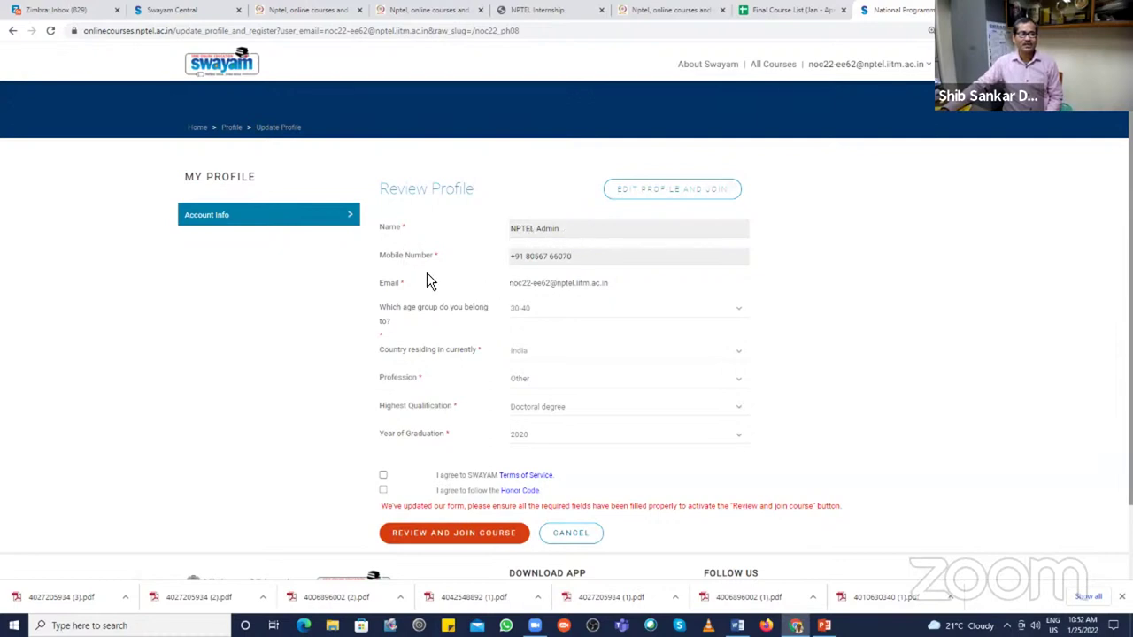
click(925, 66)
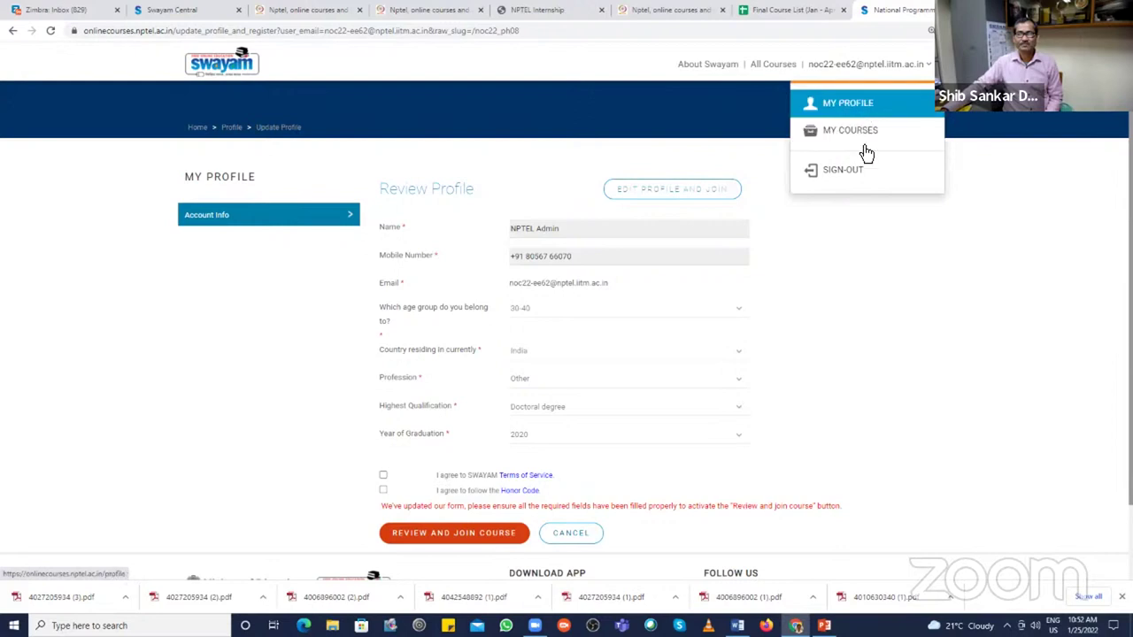
click(865, 177)
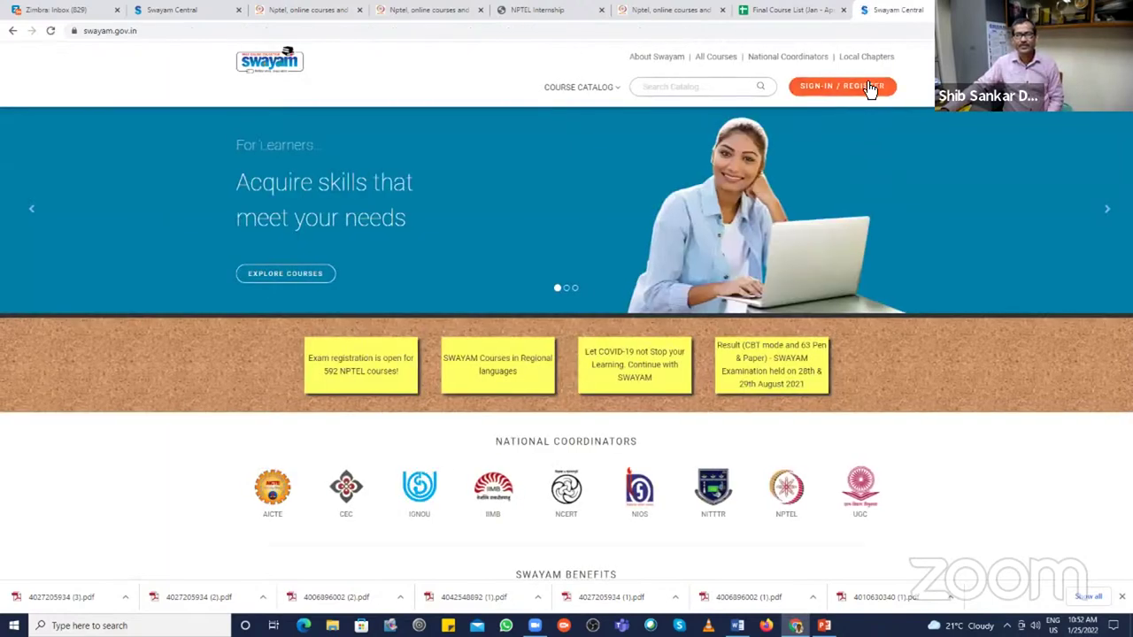
Step: Sign in to SWAYAM through Google with the first listed Gmail account
click(869, 87)
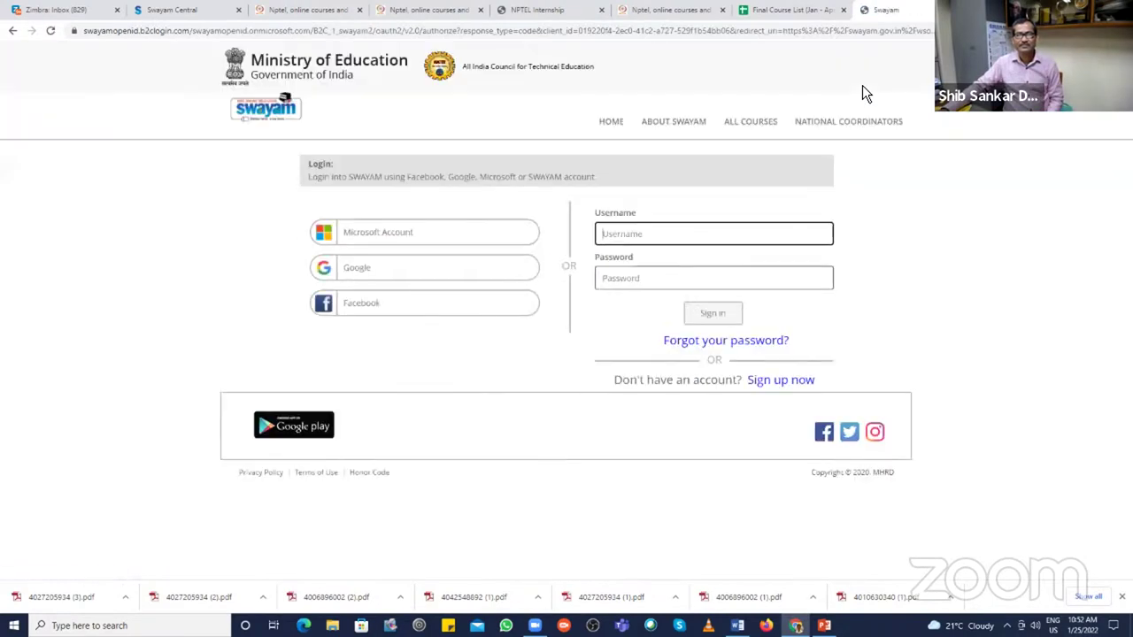
click(374, 274)
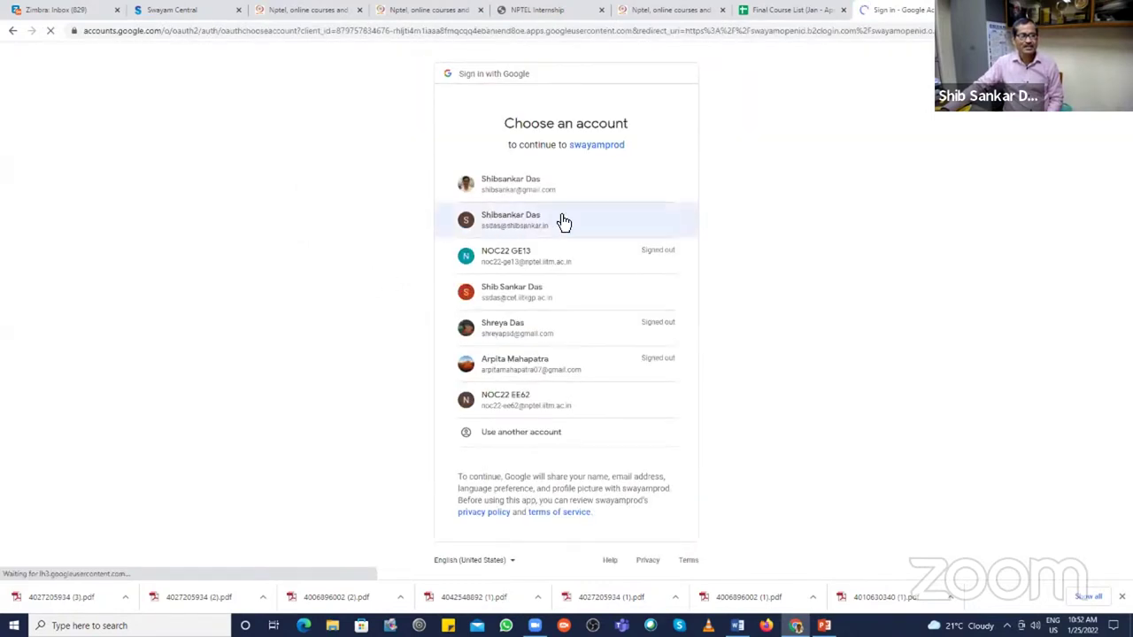
click(545, 186)
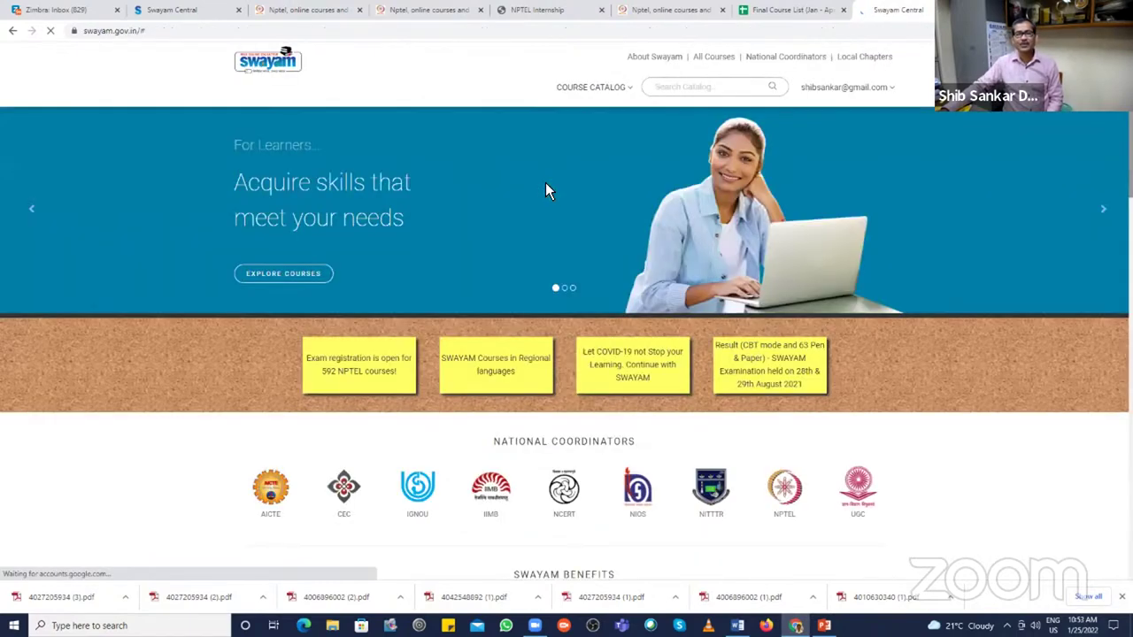
Step: Show all courses in the catalog and filter them by the NPTEL national coordinator
click(710, 87)
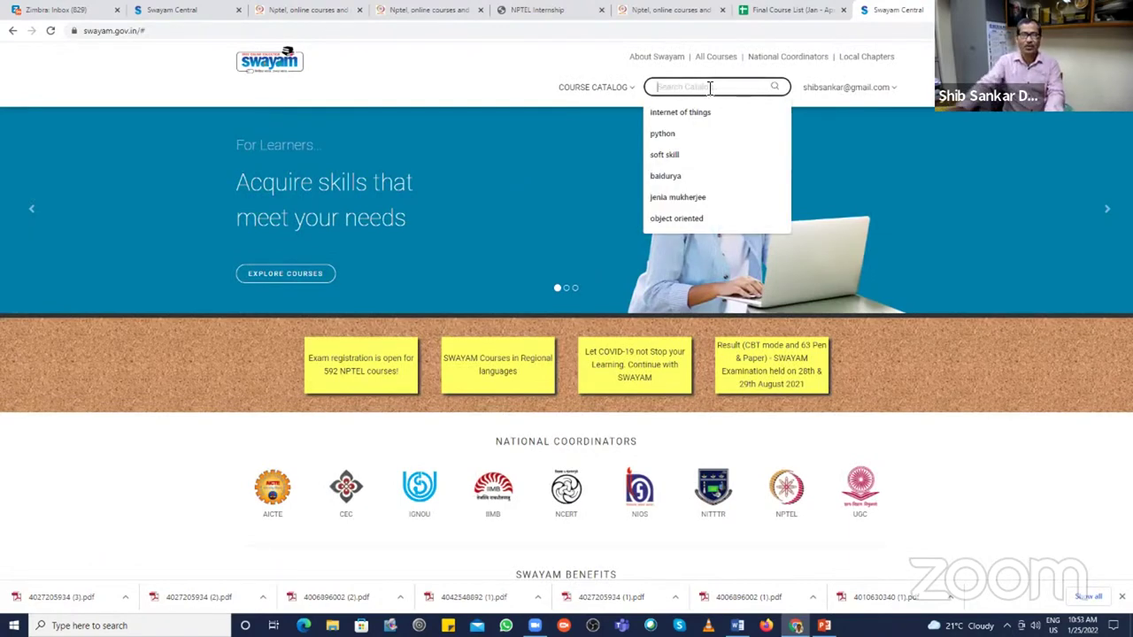
click(717, 57)
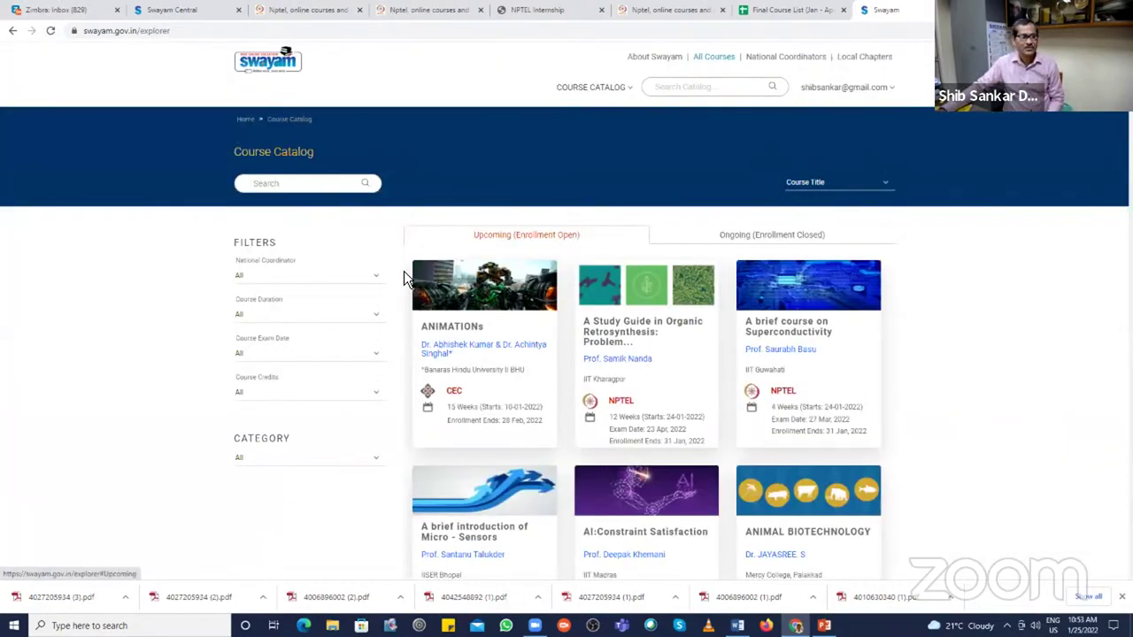
click(354, 277)
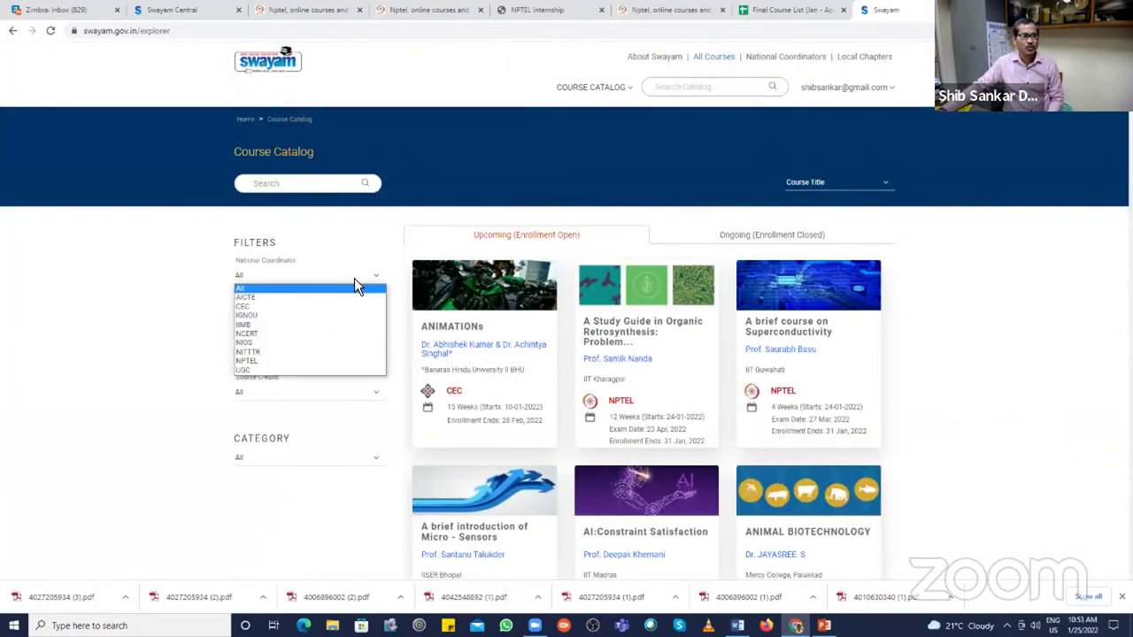
click(264, 361)
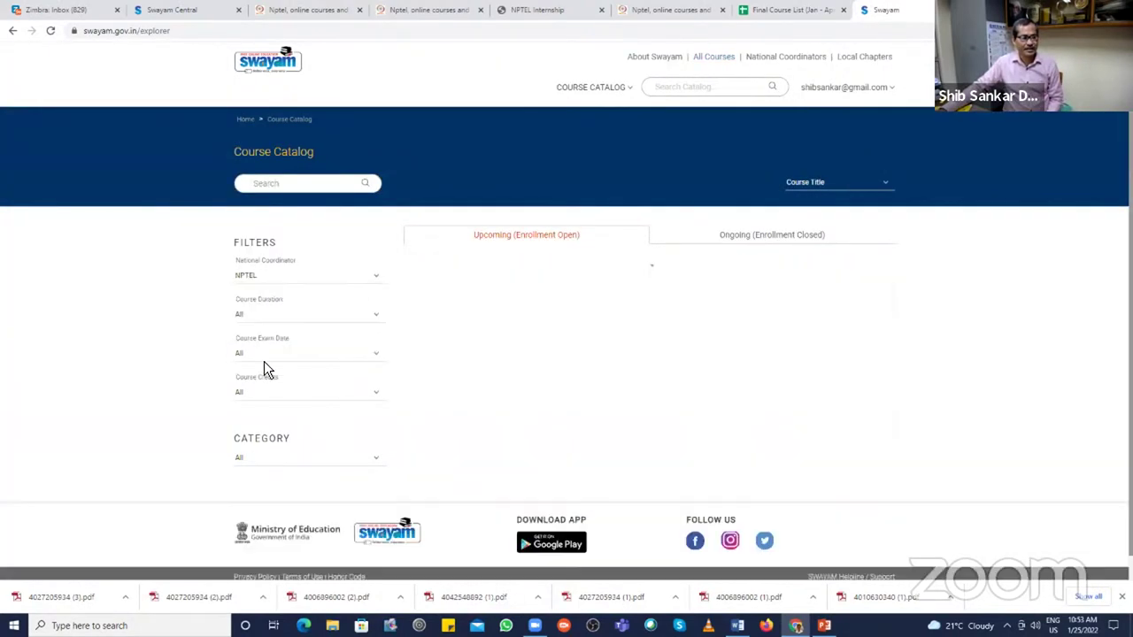
Step: Filter the courses by the Humanities & Arts category and its Economics and English sub-categories
click(331, 459)
scroll(330, 467, down, 1)
click(327, 437)
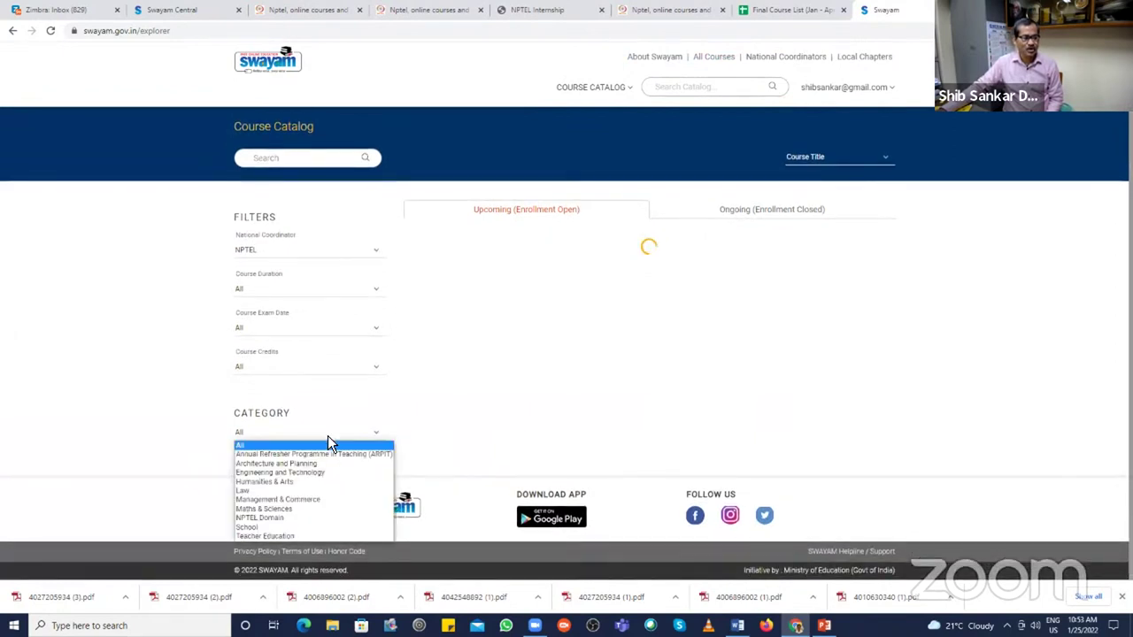
click(294, 483)
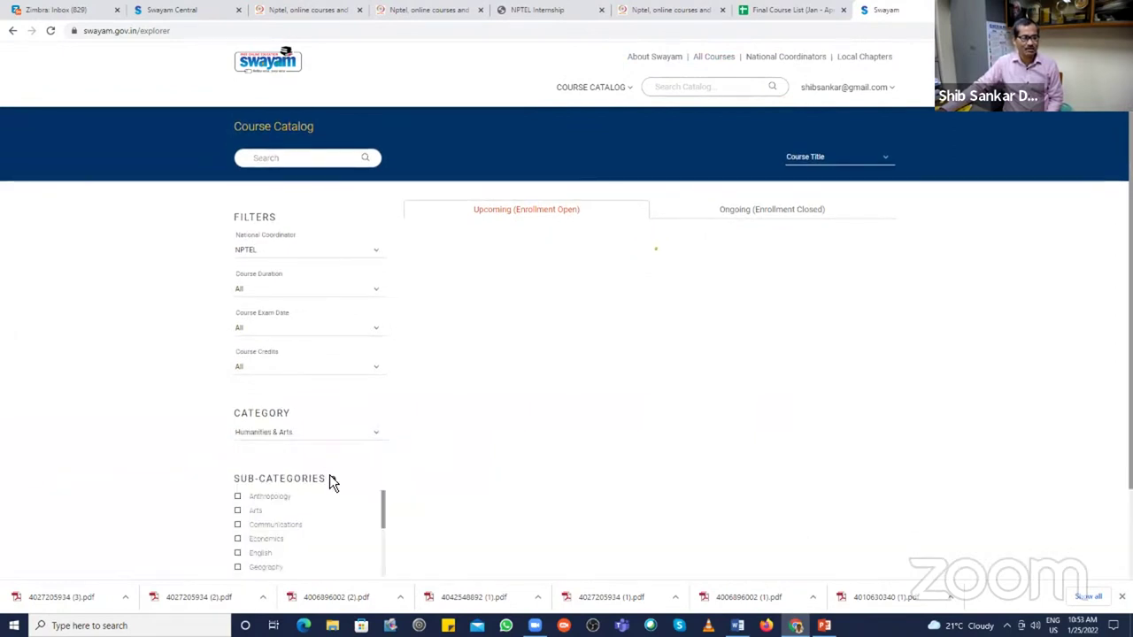
scroll(326, 469, down, 1)
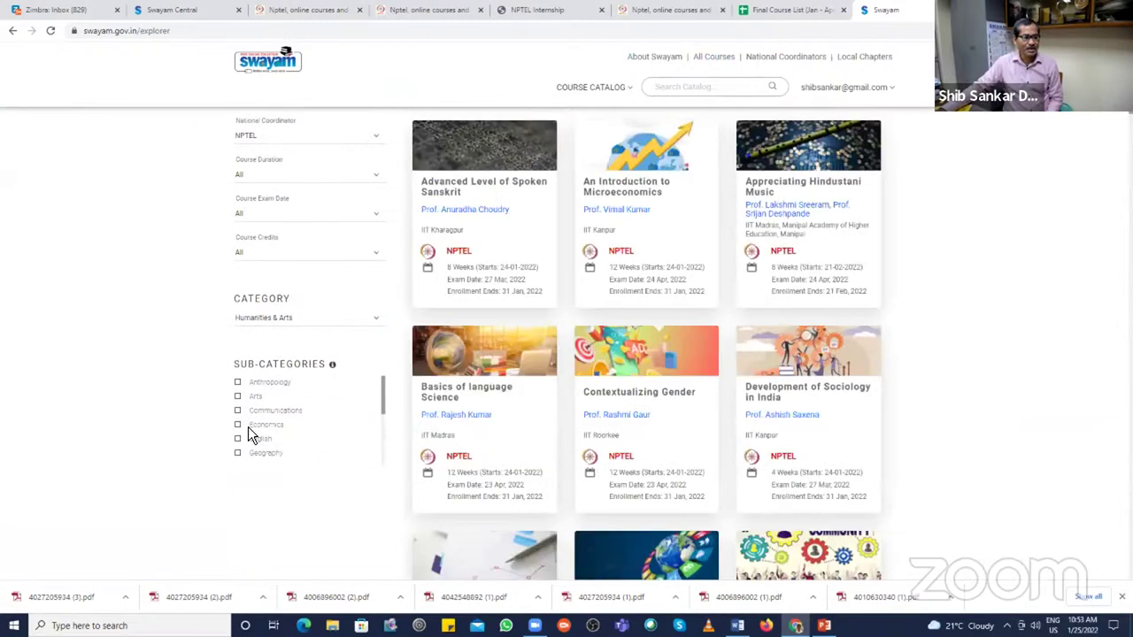
click(239, 426)
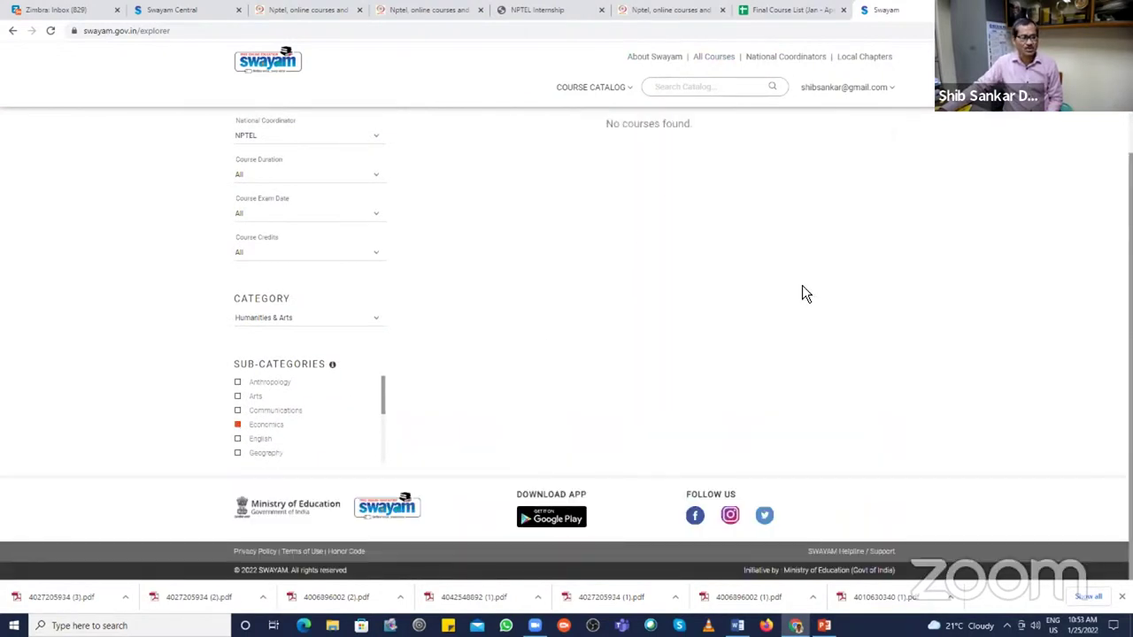
click(238, 440)
Step: Change the category filter to Engineering and Technology and open the Advanced Composites course
click(377, 320)
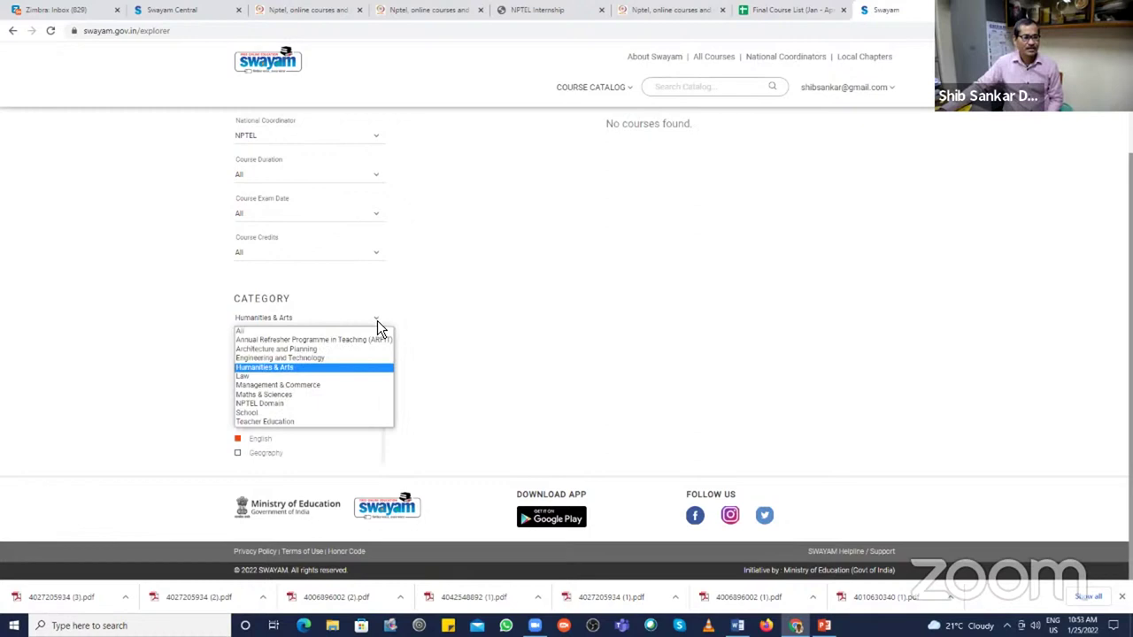
click(319, 361)
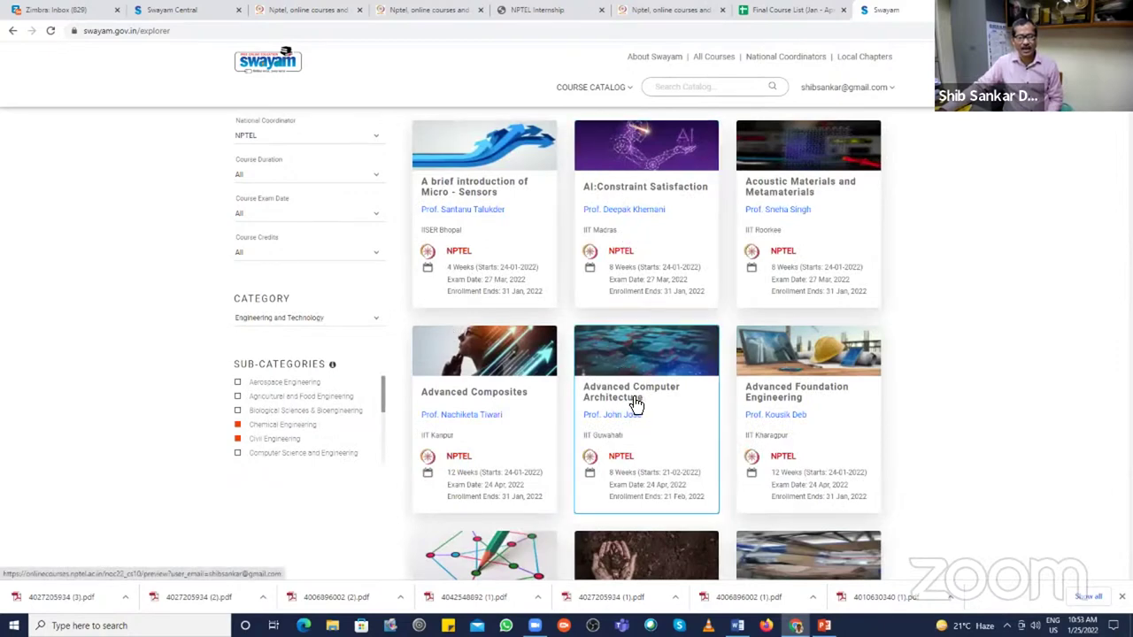
click(509, 403)
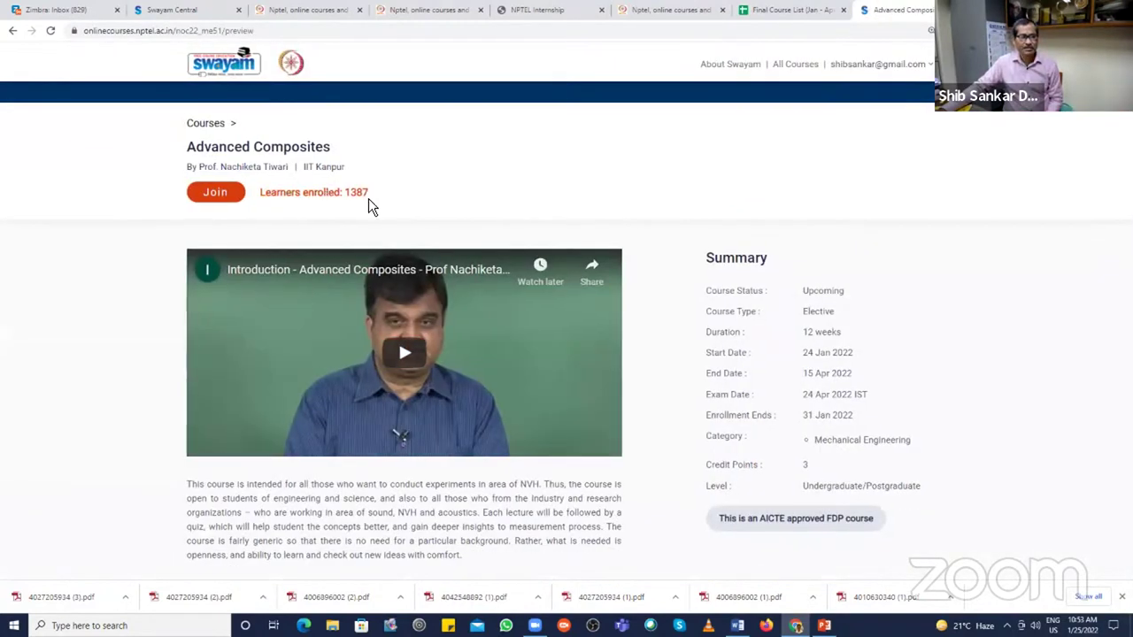
Step: Start joining Advanced Composites and review the profile details, including profession, qualification, local chapter, college, degree, department and study year
click(227, 199)
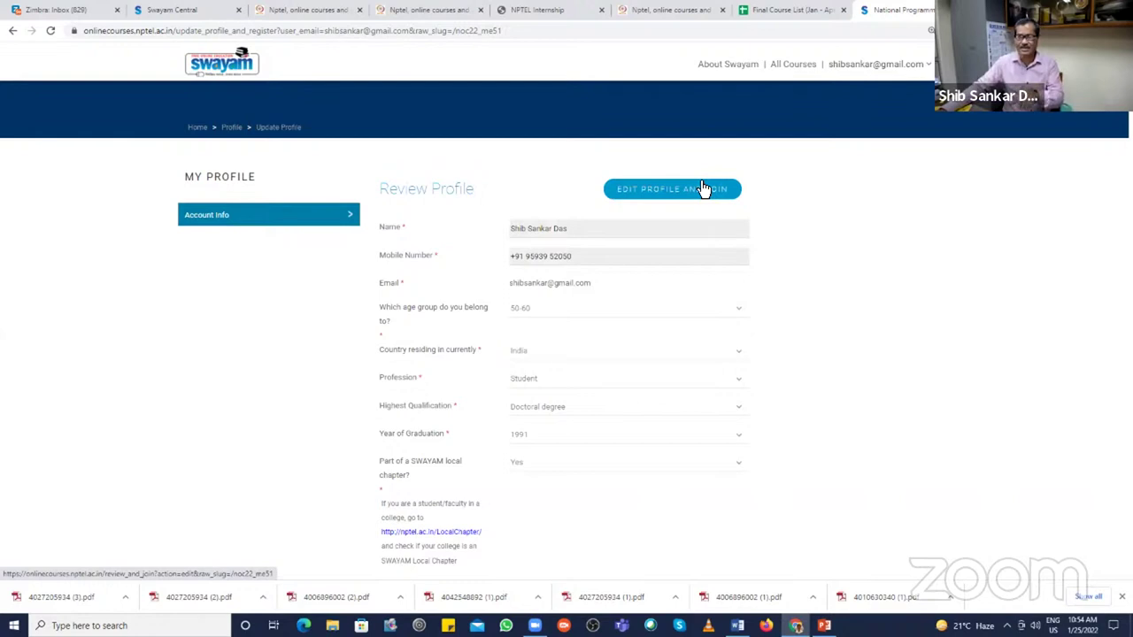
click(703, 189)
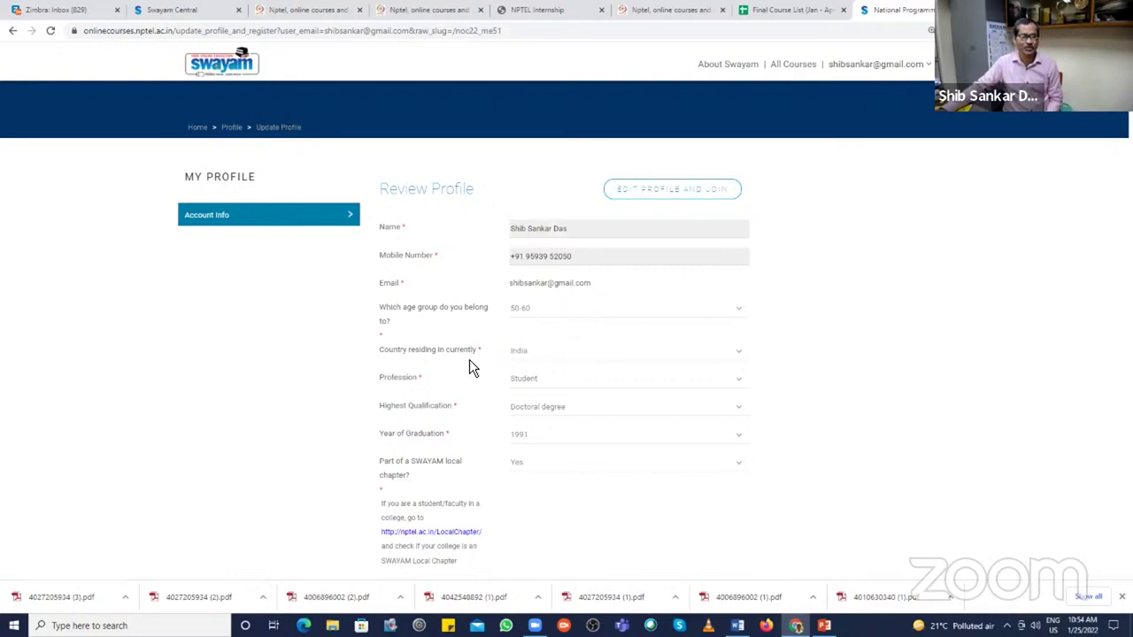
scroll(522, 345, down, 1)
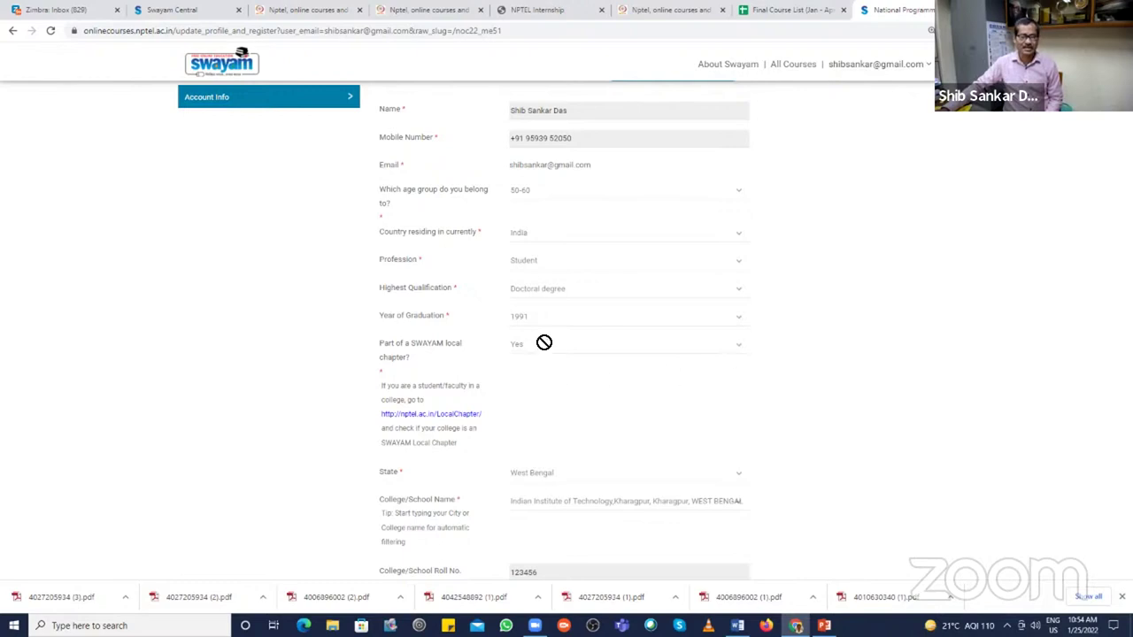
scroll(543, 343, down, 2)
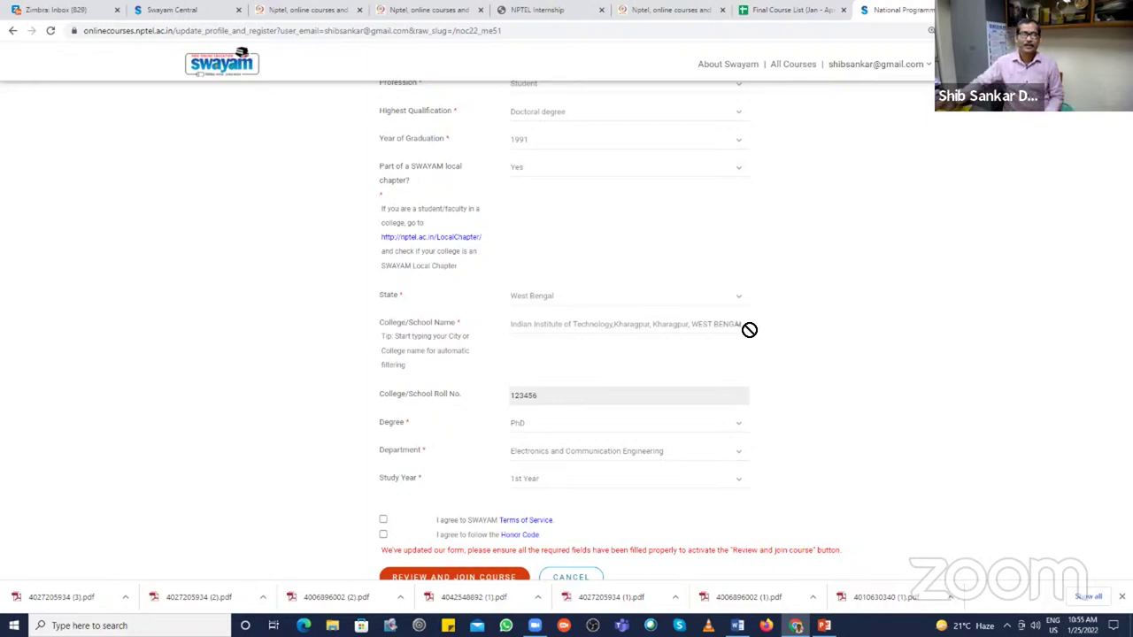
scroll(749, 329, up, 2)
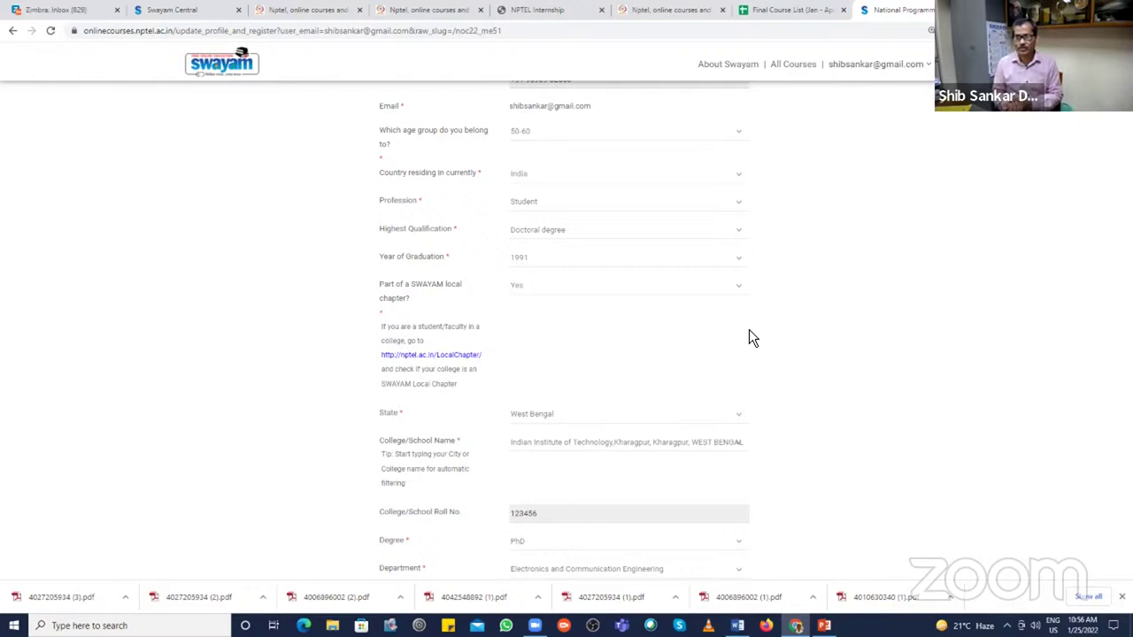
scroll(725, 336, down, 3)
scroll(708, 335, up, 2)
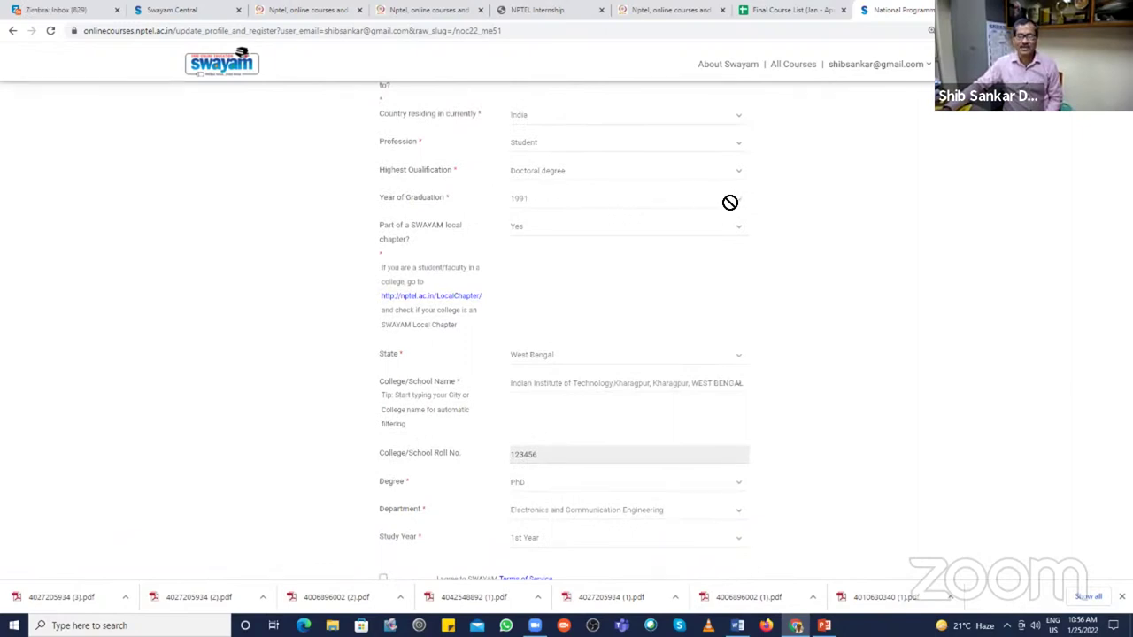
Step: Accept the SWAYAM Terms of Service and the Honor Code and submit the profile review to join the course
scroll(649, 374, down, 2)
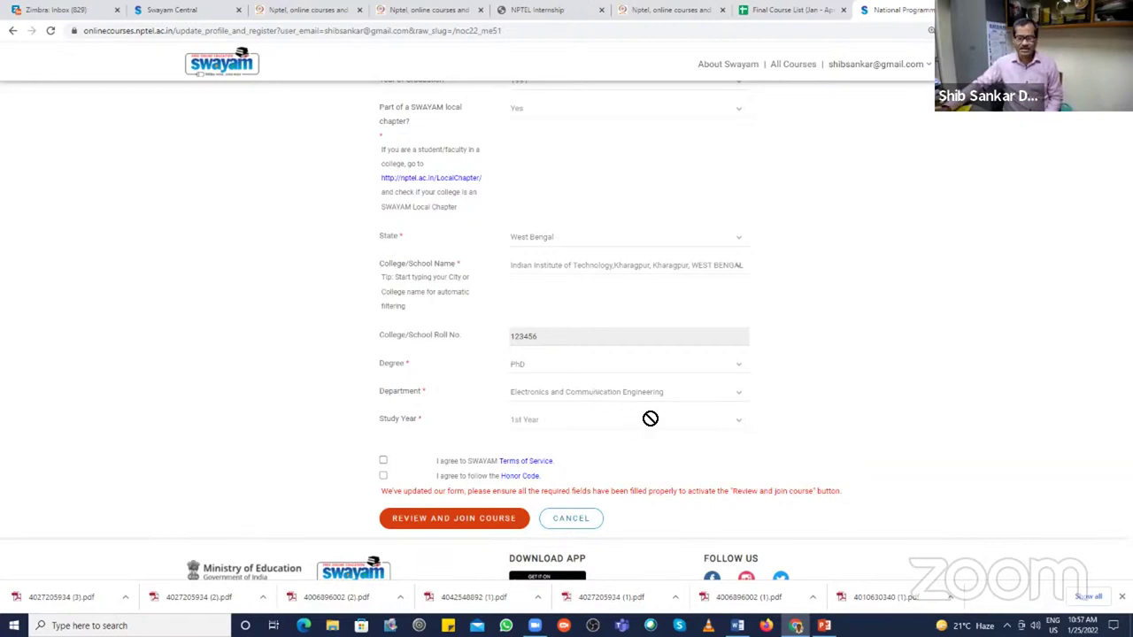
click(384, 476)
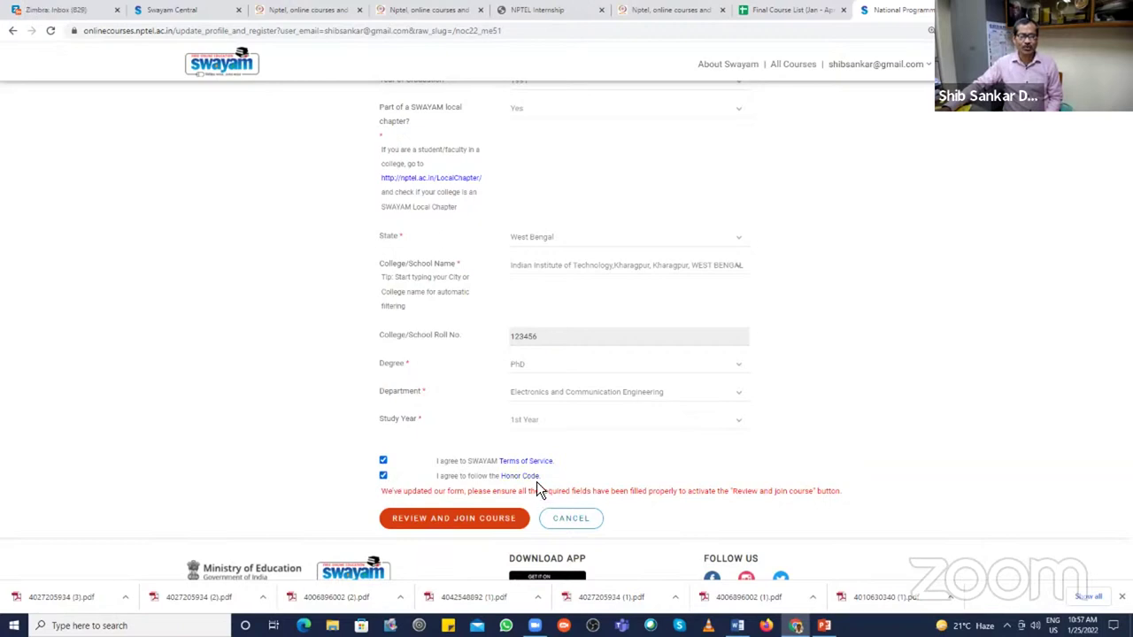
click(503, 524)
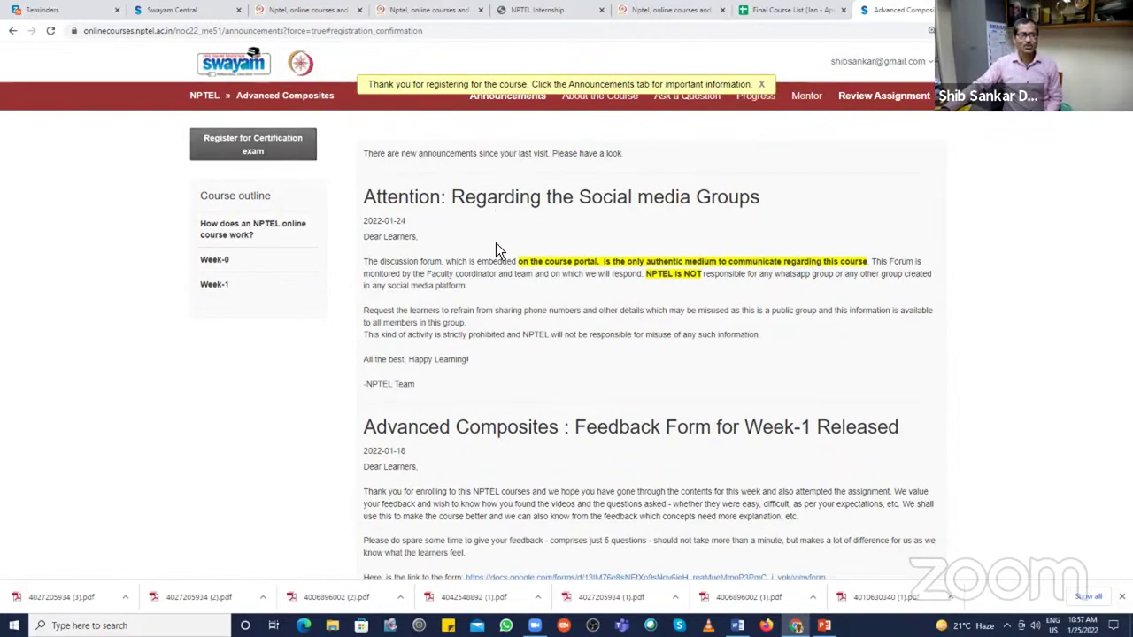
Step: Look through the Advanced Composites announcements and expand the Week-1 section of the course outline
scroll(495, 248, down, 3)
scroll(354, 266, up, 3)
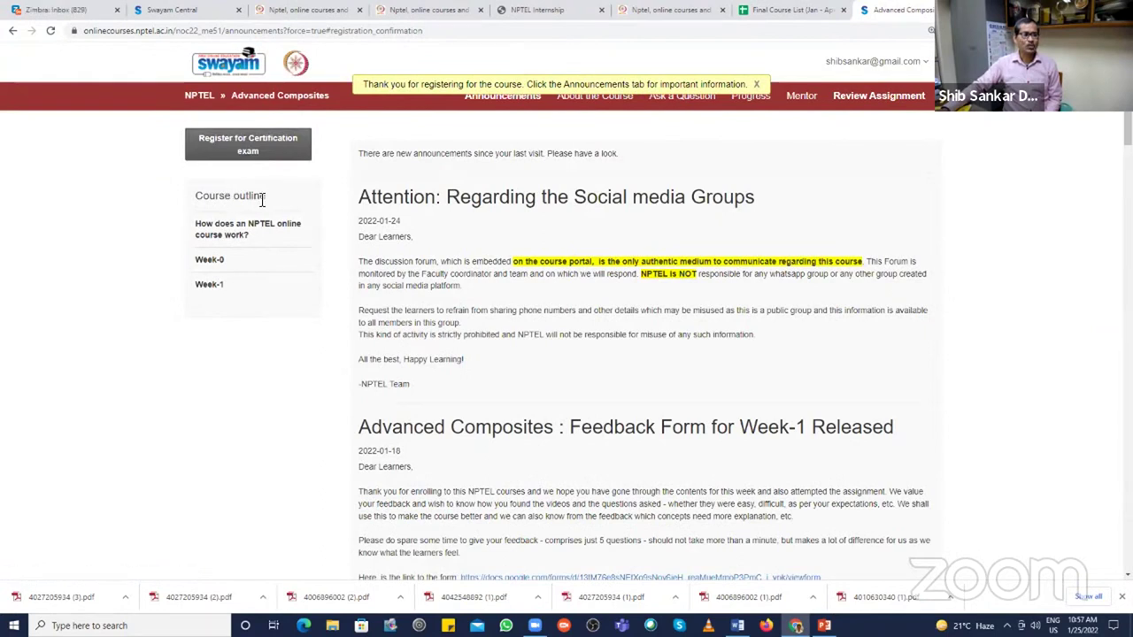
click(218, 292)
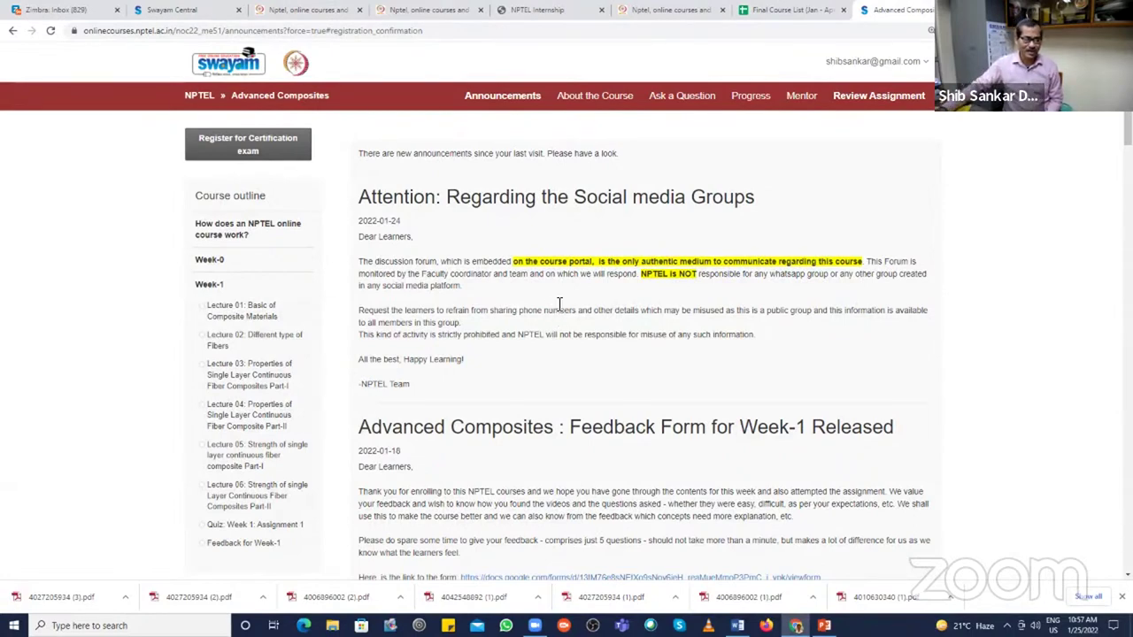
scroll(606, 390, down, 2)
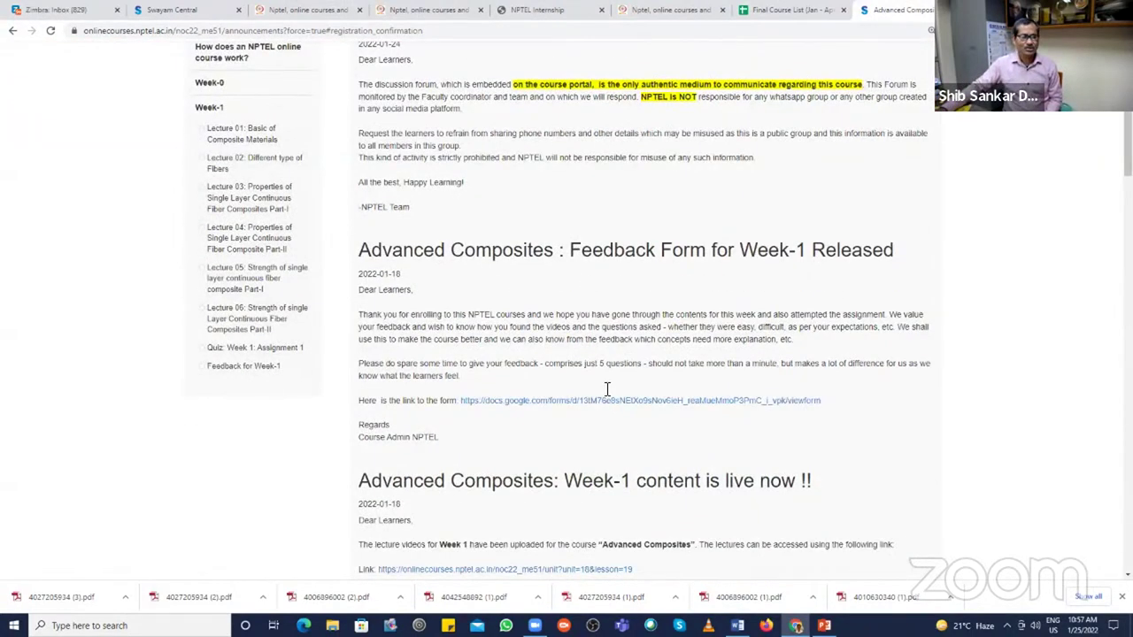
scroll(396, 346, up, 2)
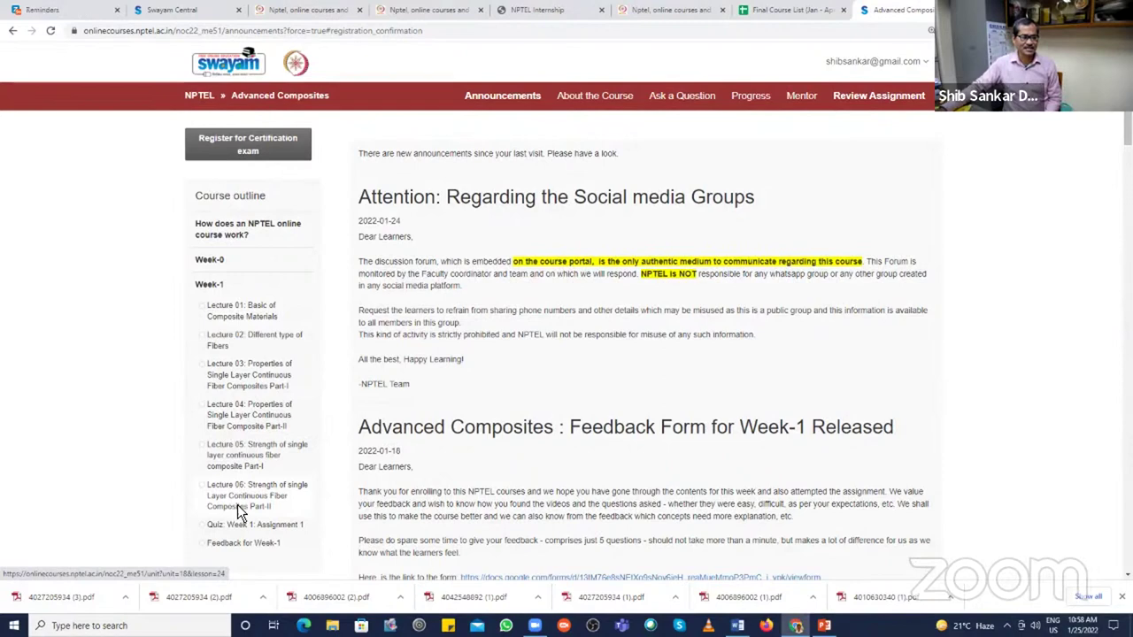
Step: Open "Lecture 01: Basic of Composite Materials", play and pause its video, and open the video on YouTube
scroll(291, 509, down, 1)
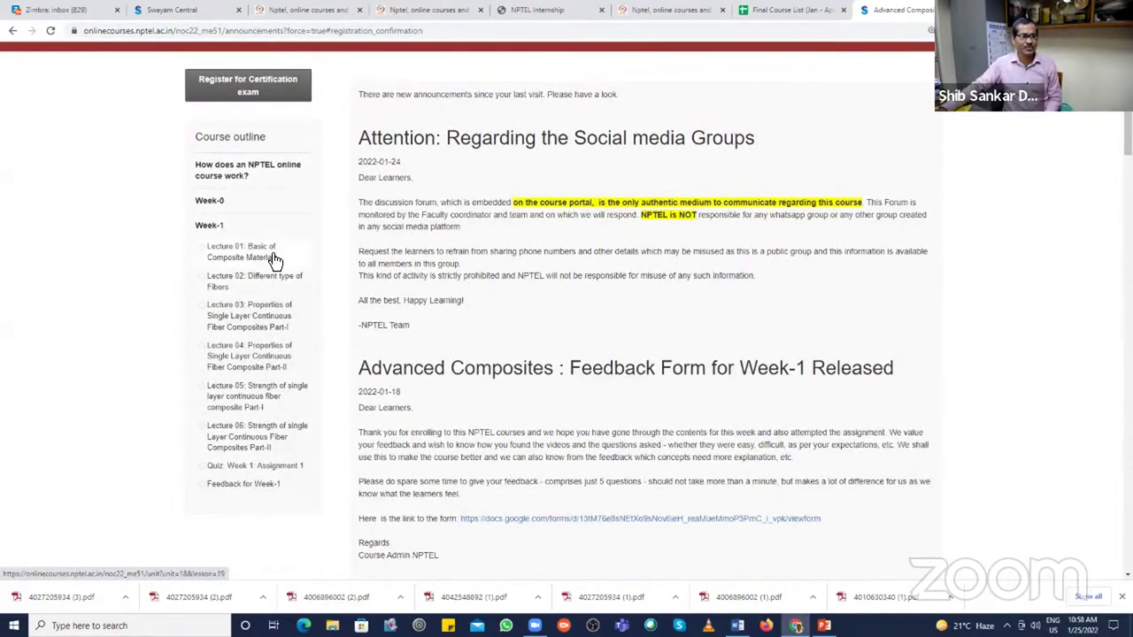
click(275, 258)
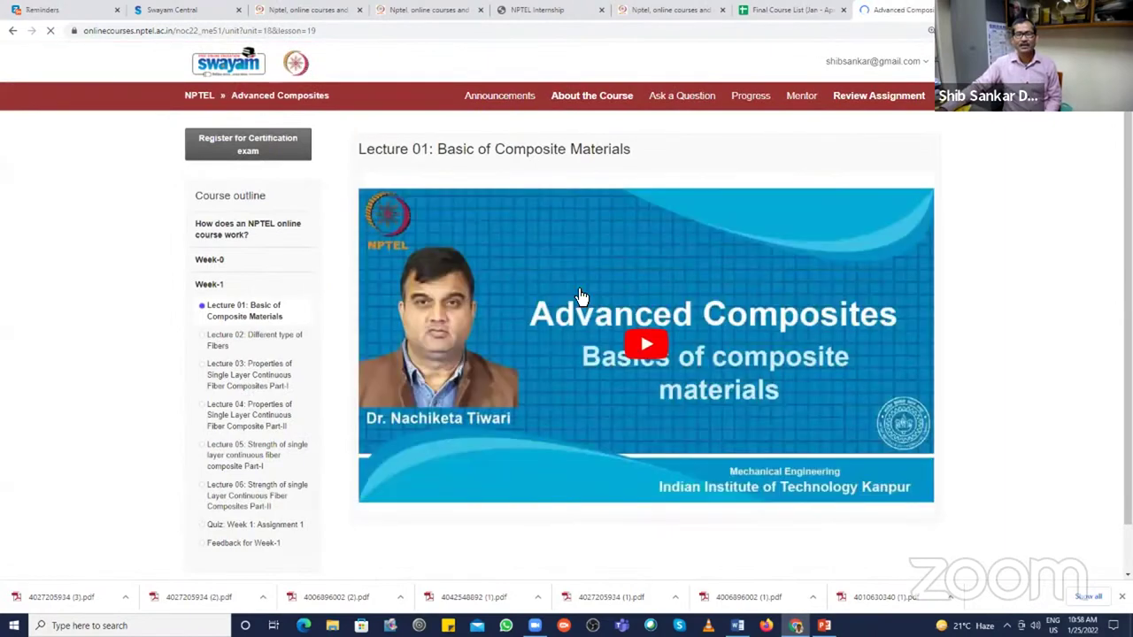
click(647, 347)
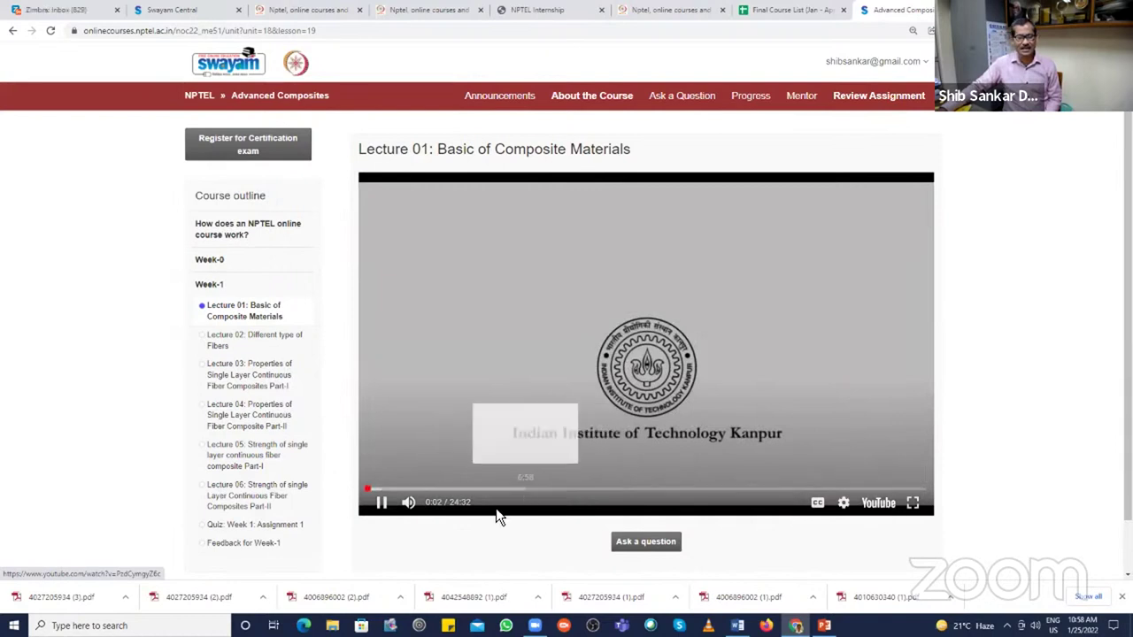
click(381, 502)
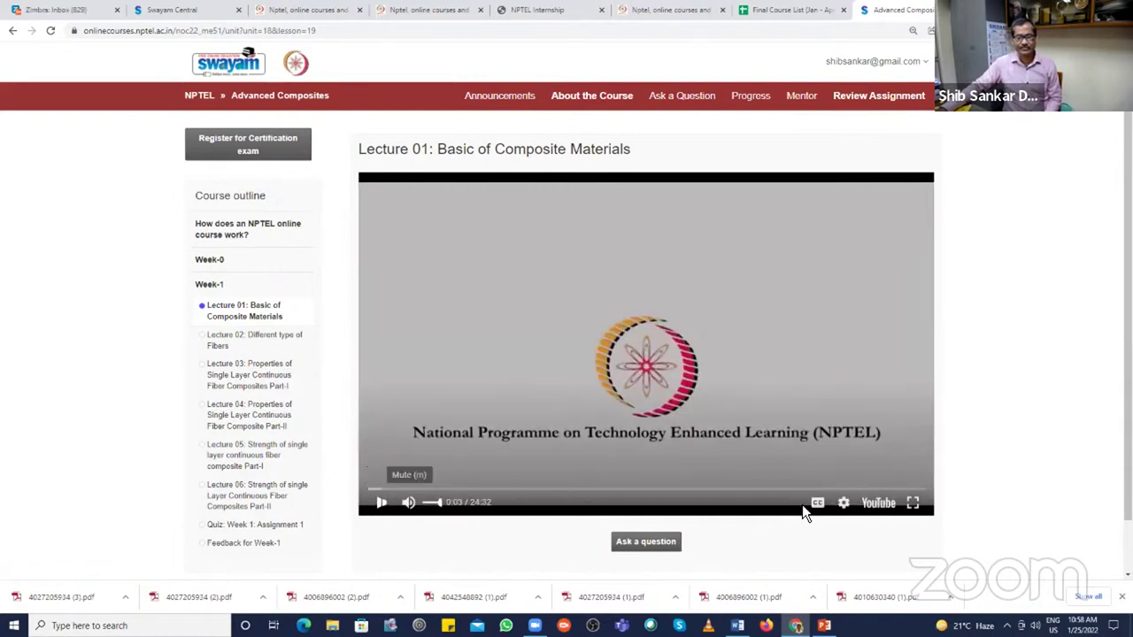
click(877, 504)
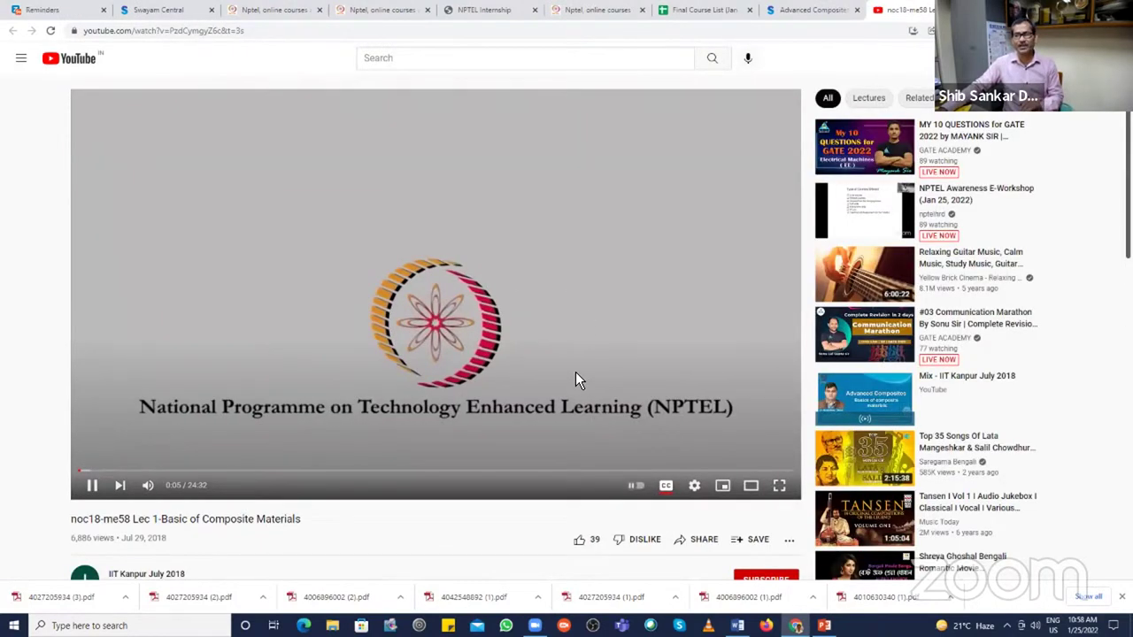
Step: Pause the YouTube lecture and look through the Week 1: Assignment 1 questions in the Advanced Composites course
click(92, 485)
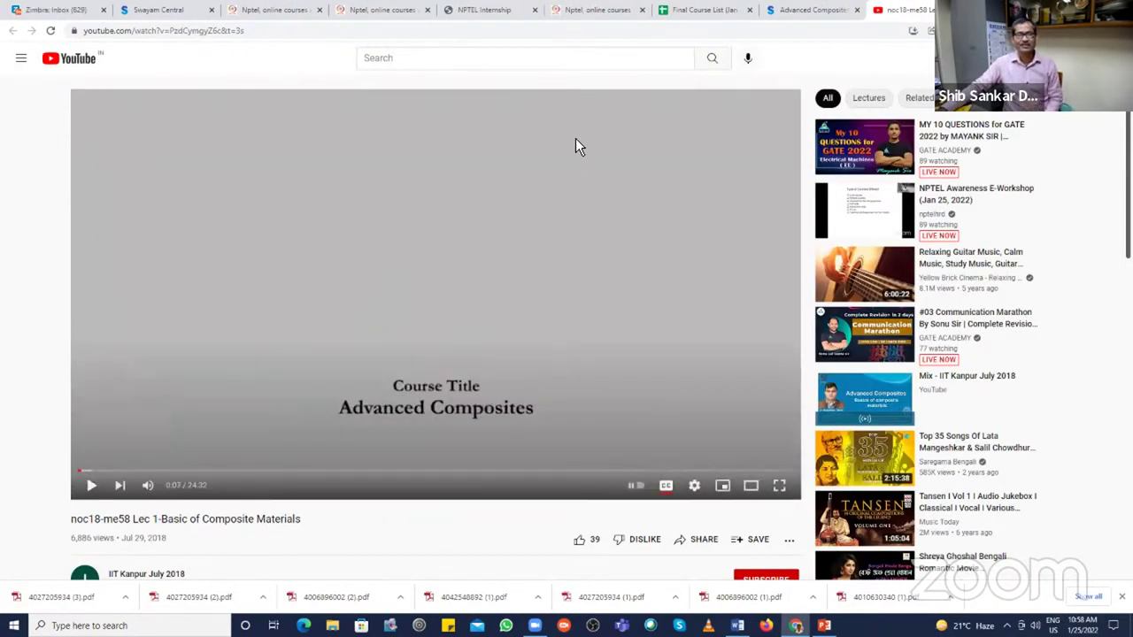
click(787, 11)
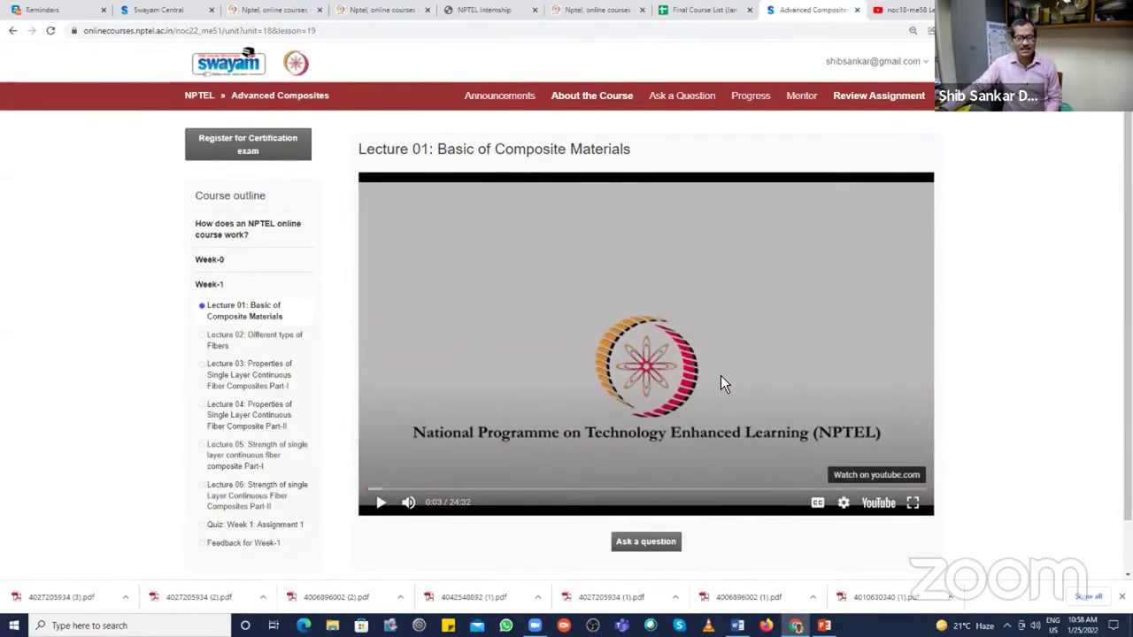
click(292, 527)
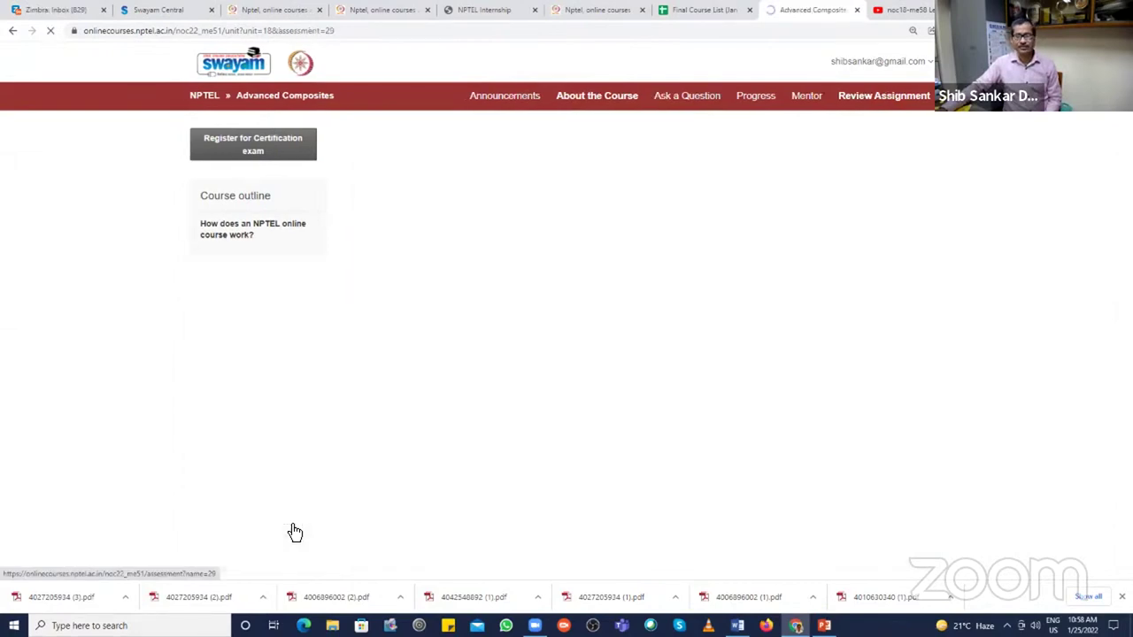
scroll(444, 219, down, 2)
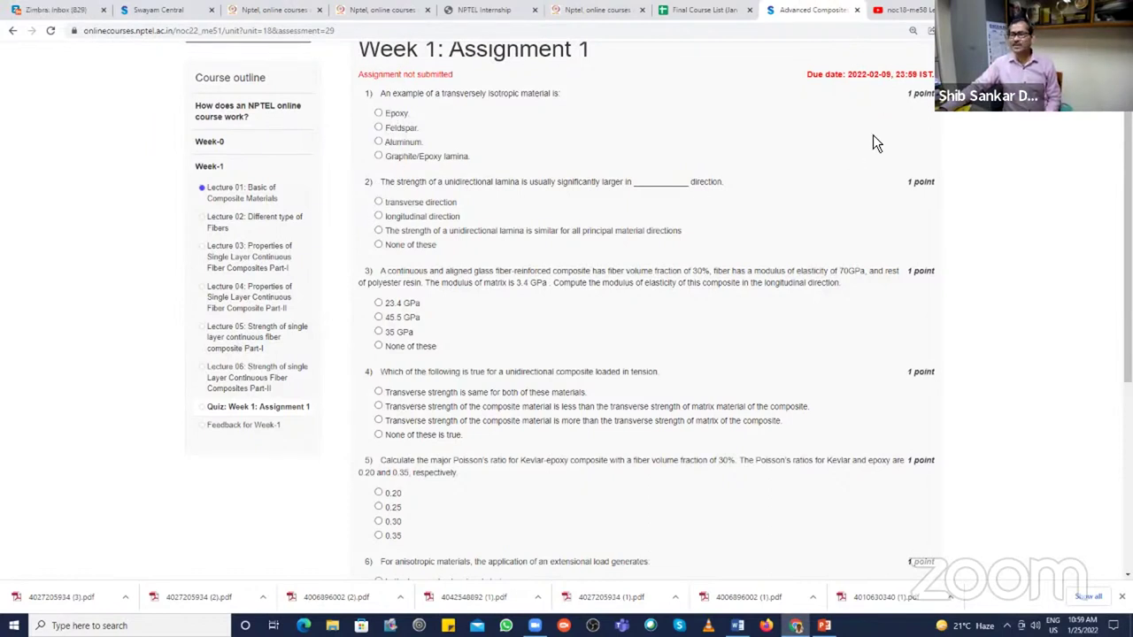
scroll(917, 115, down, 5)
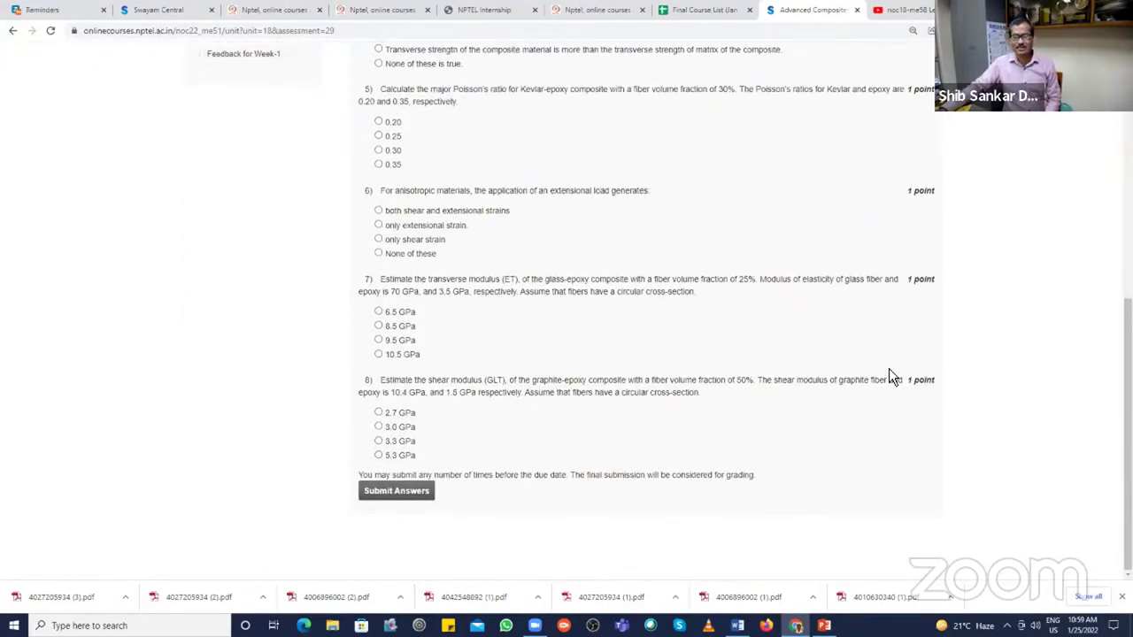
scroll(908, 223, up, 5)
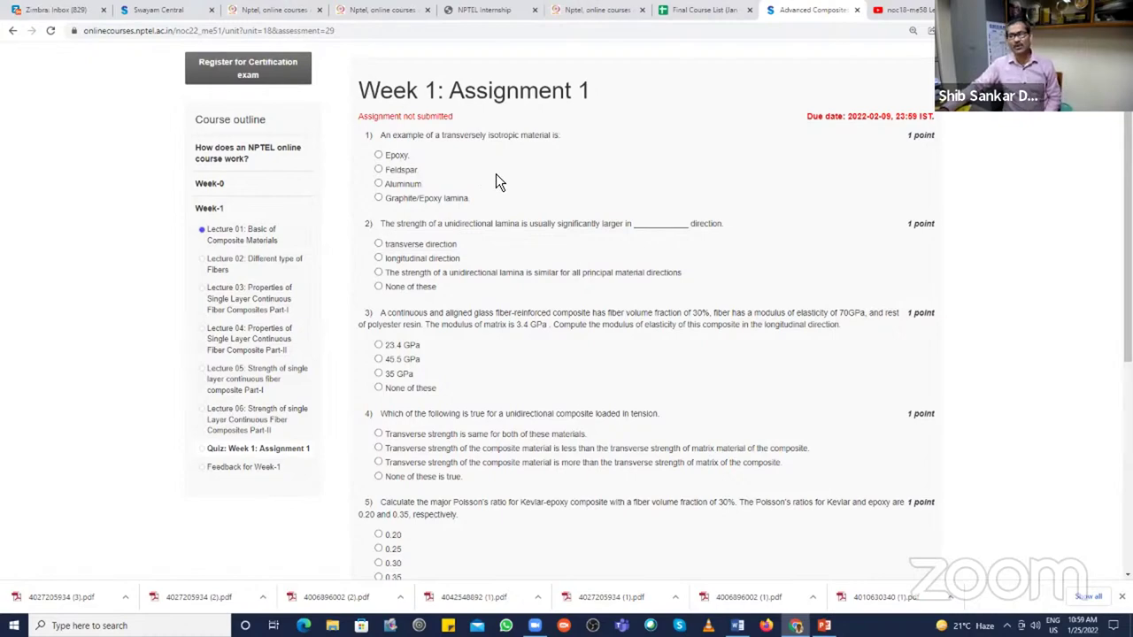
scroll(701, 204, down, 3)
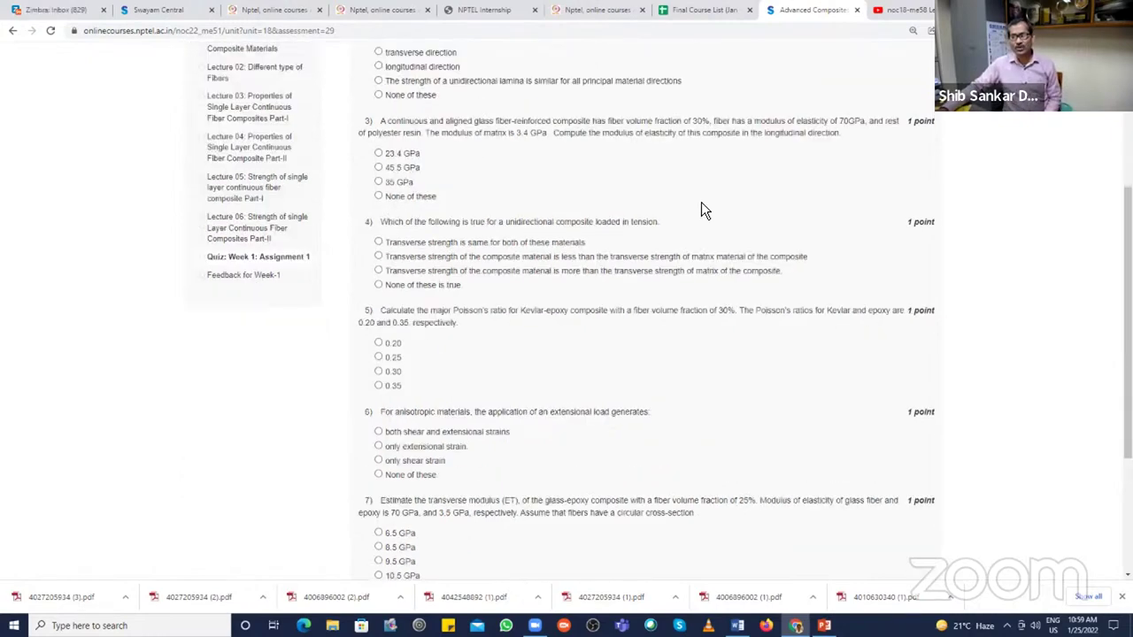
scroll(889, 423, up, 4)
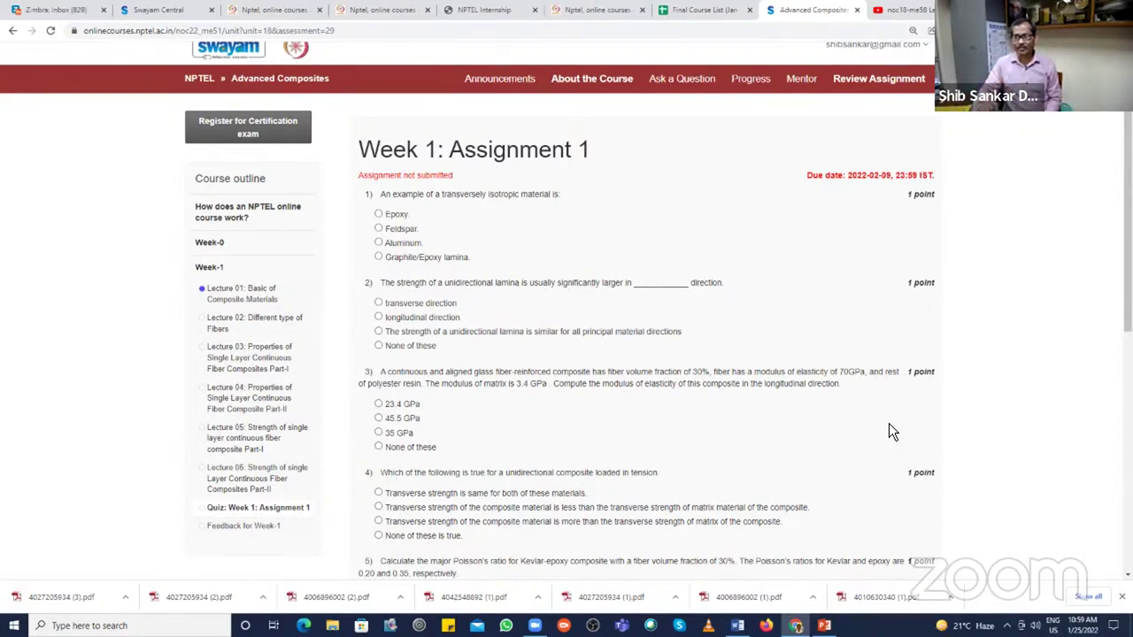
Step: Try Feldspar as the answer to question 1, clear the choice and view the end of the assignment
click(381, 229)
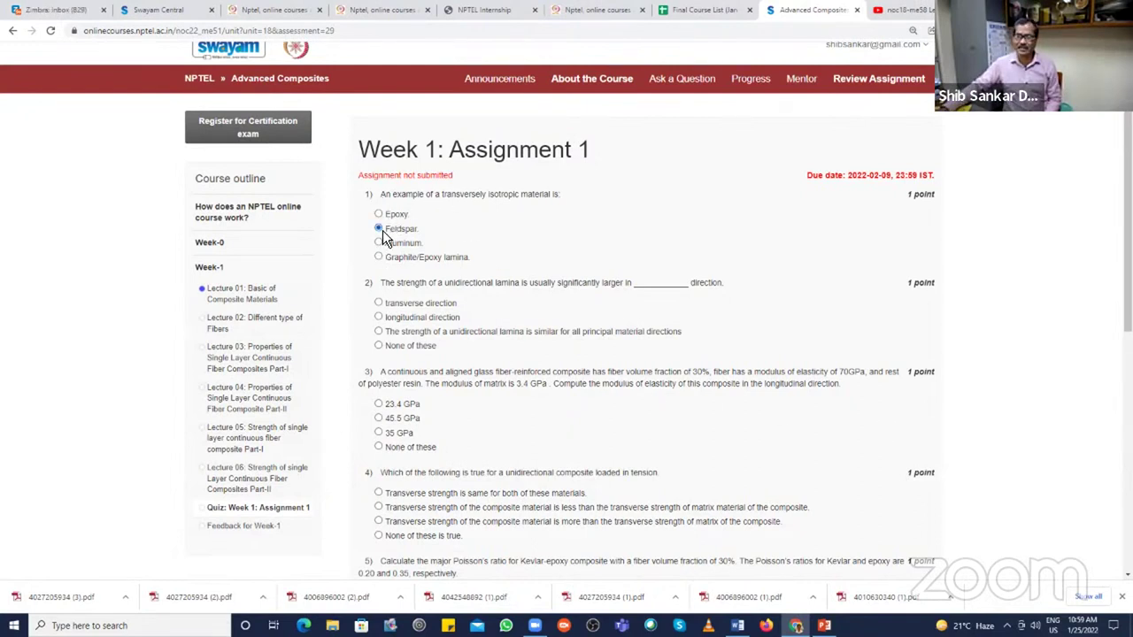
click(382, 231)
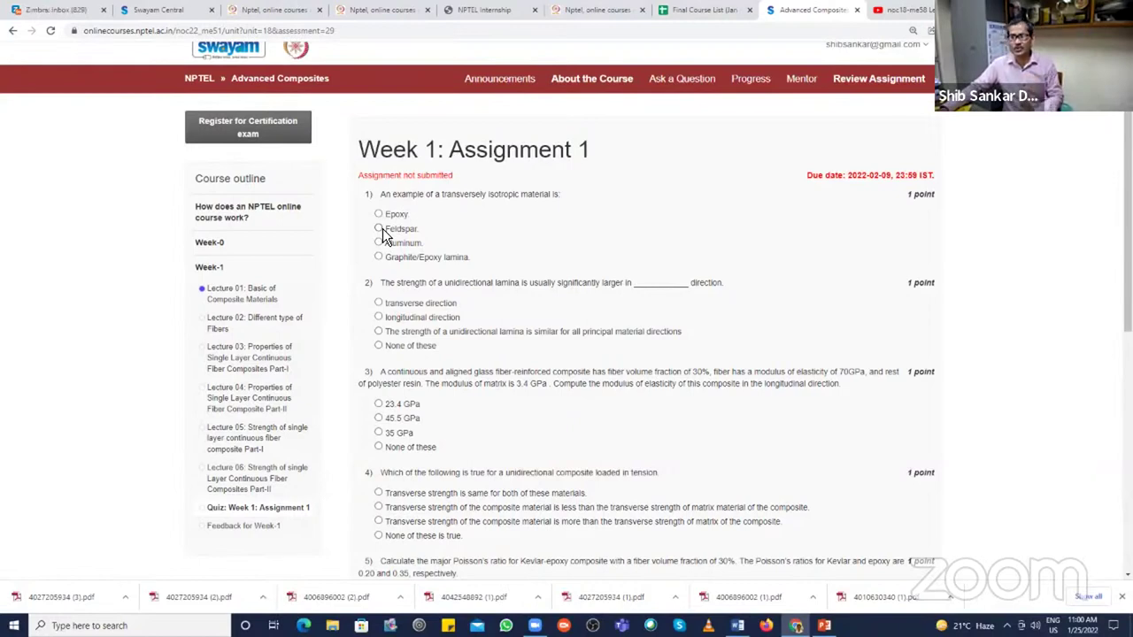
scroll(601, 266, down, 3)
scroll(644, 256, down, 2)
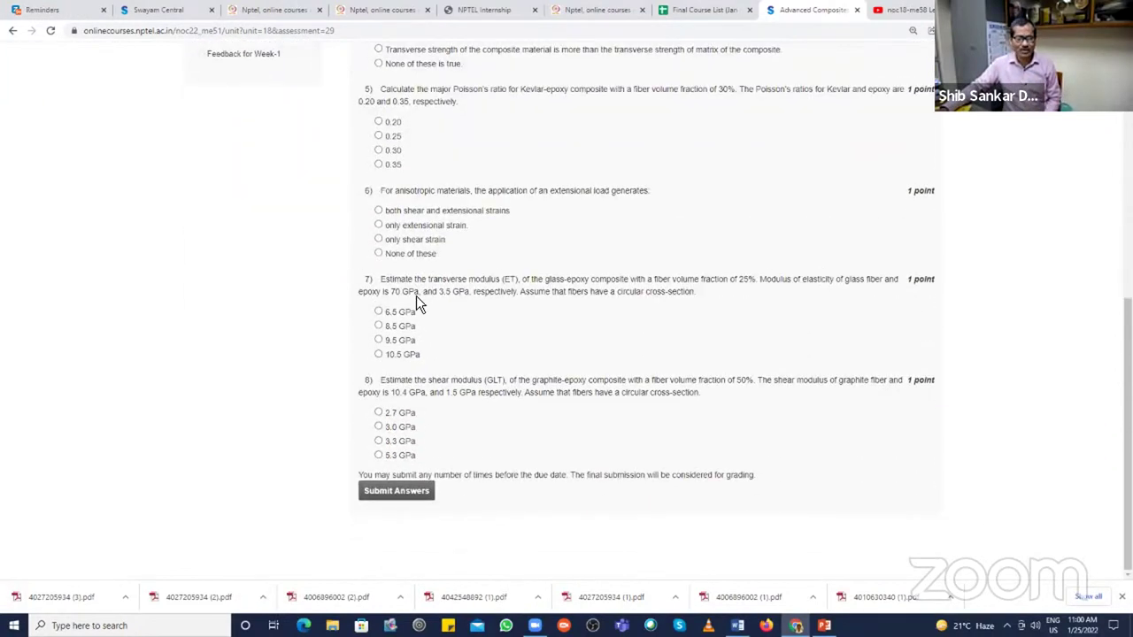
click(422, 501)
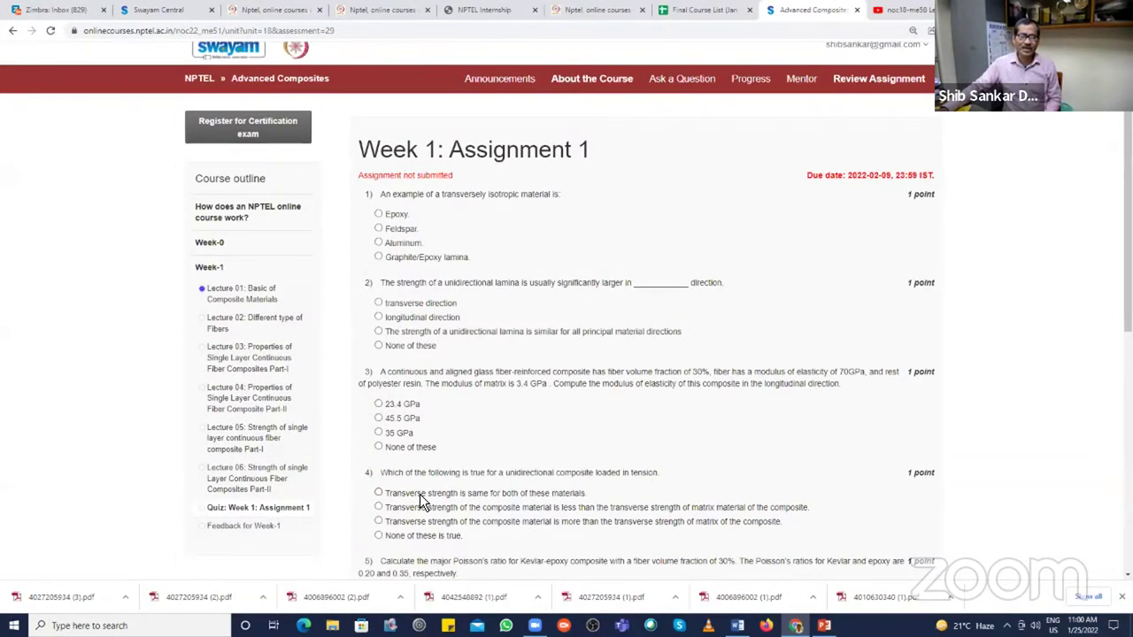
Step: View the Advanced Composites discussion forum and check the start, end and exam date columns in the Final Course List
click(685, 89)
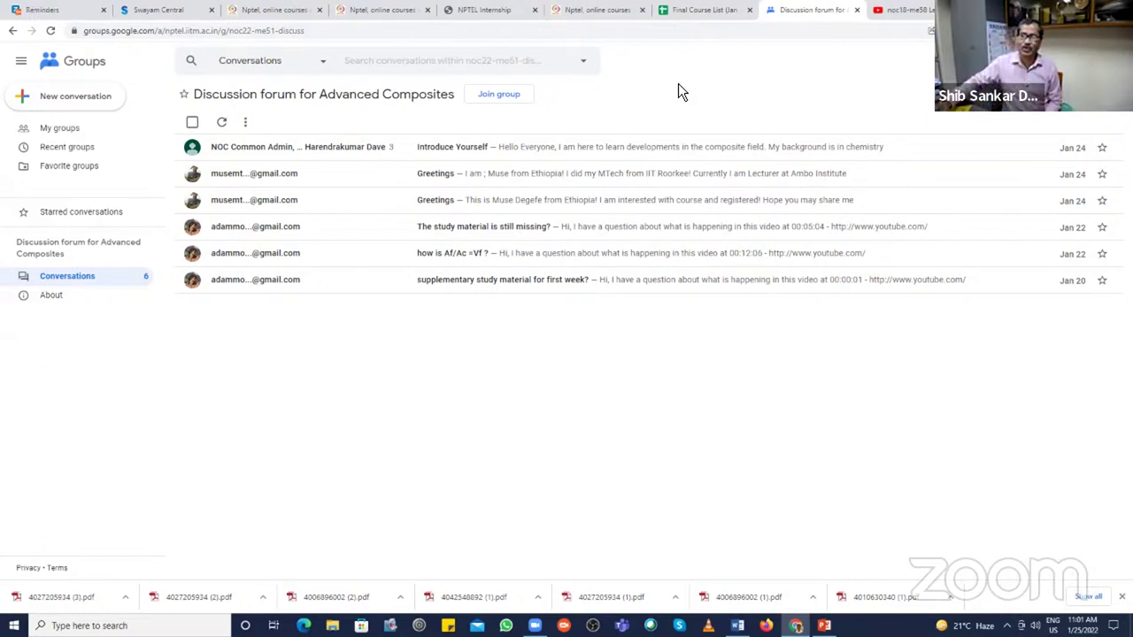
key(ctrl+shift+Tab)
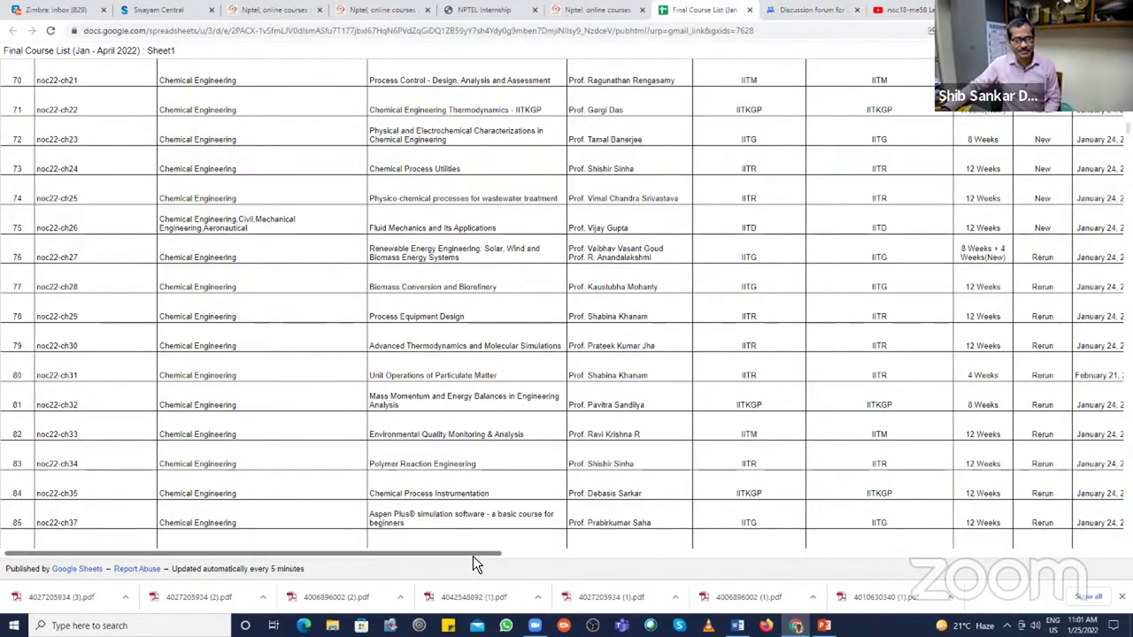
drag(473, 555, 649, 556)
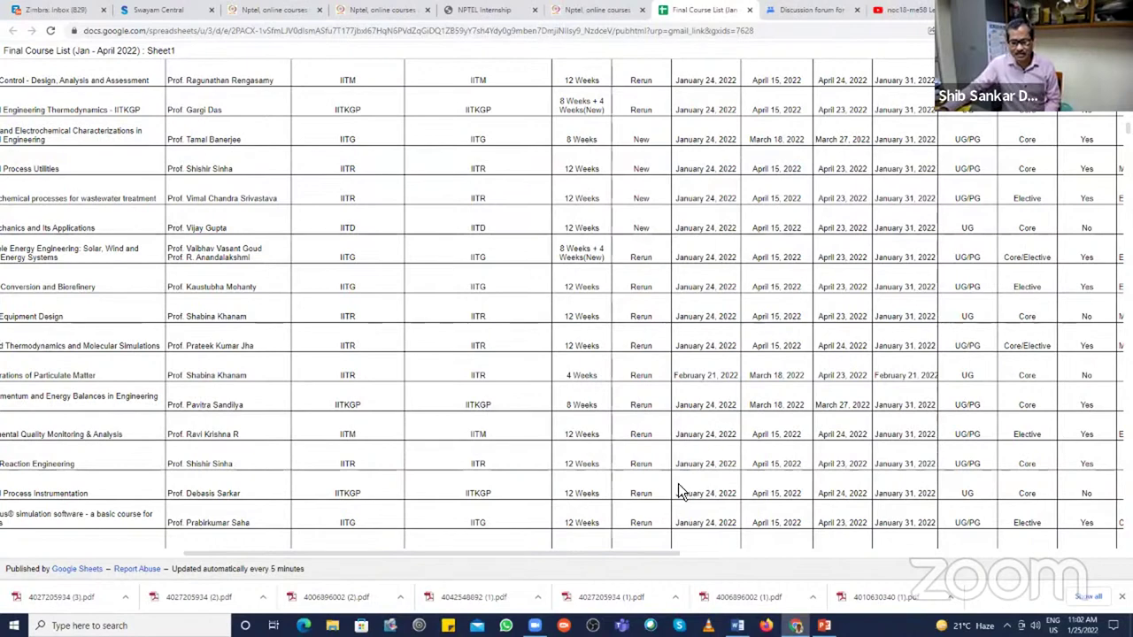
click(824, 626)
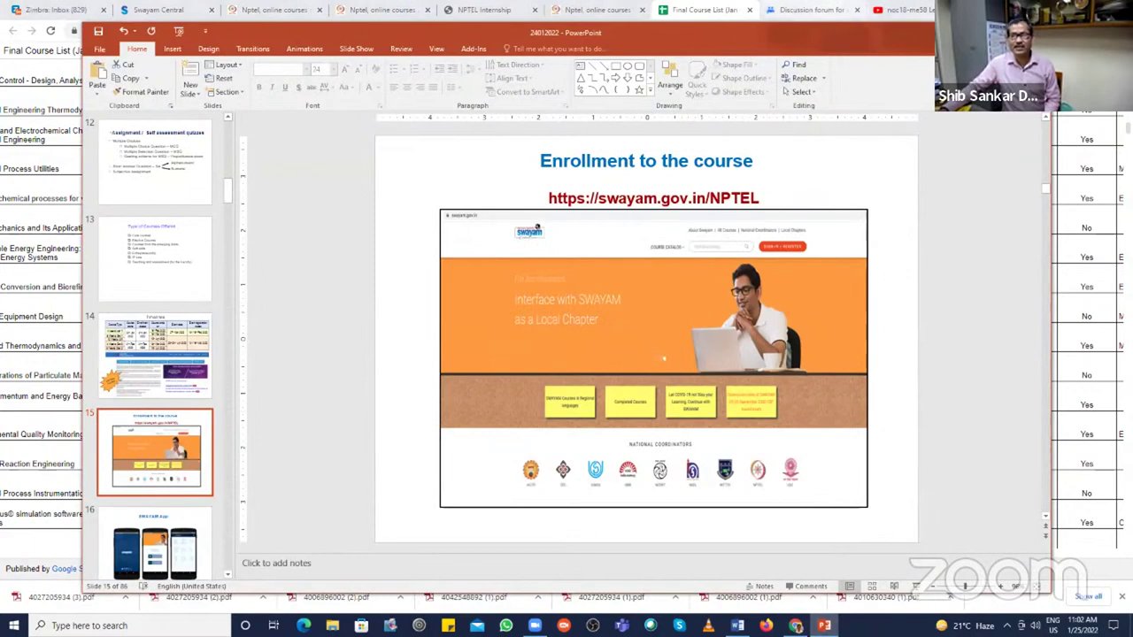
click(821, 12)
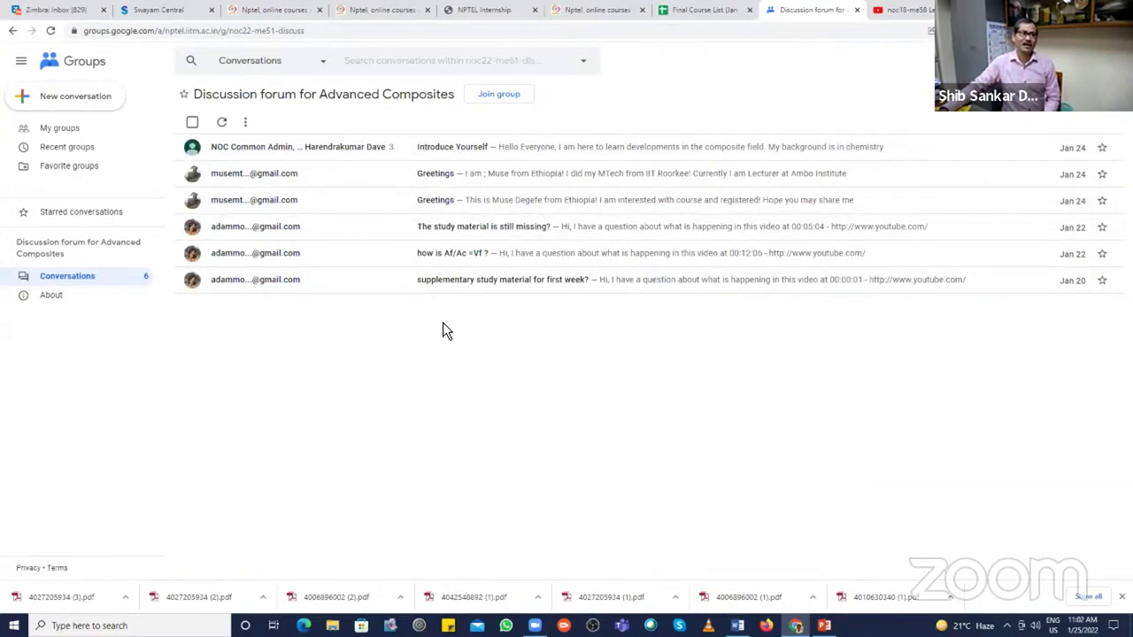
Step: Return to the course, reopen "Lecture 01: Basic of Composite Materials" and review the Week-1 outline
click(14, 31)
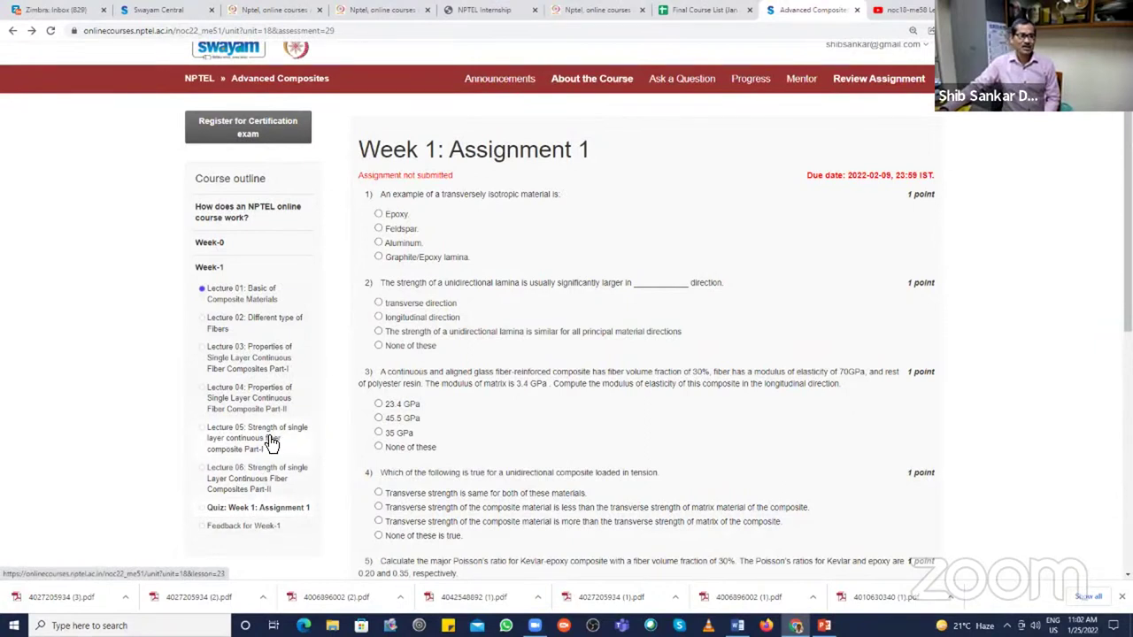
scroll(268, 443, down, 2)
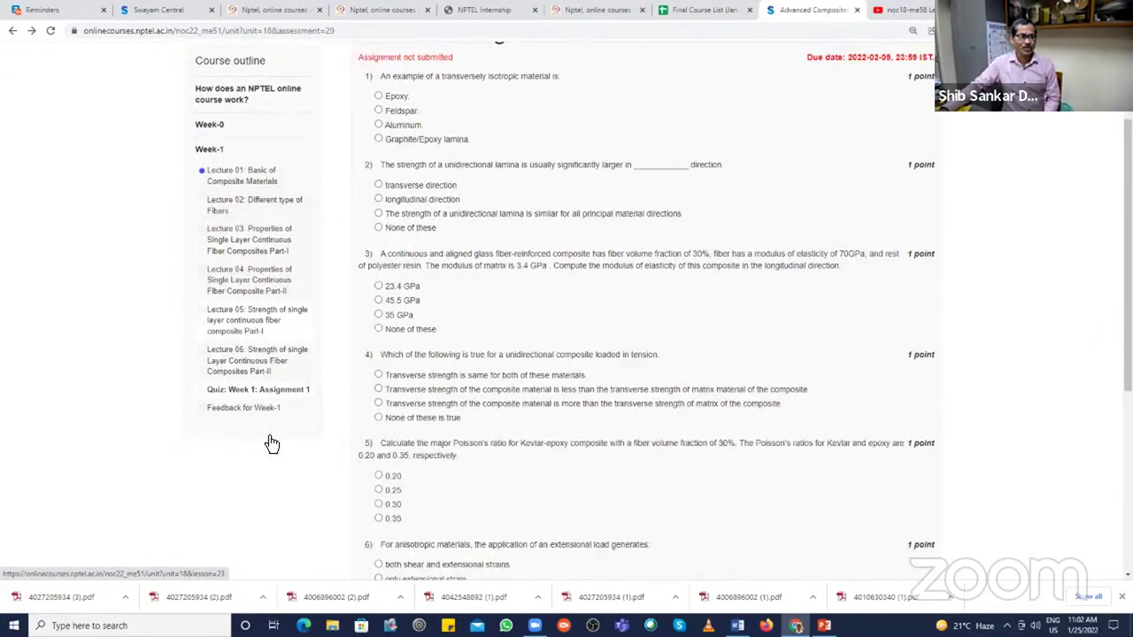
click(254, 180)
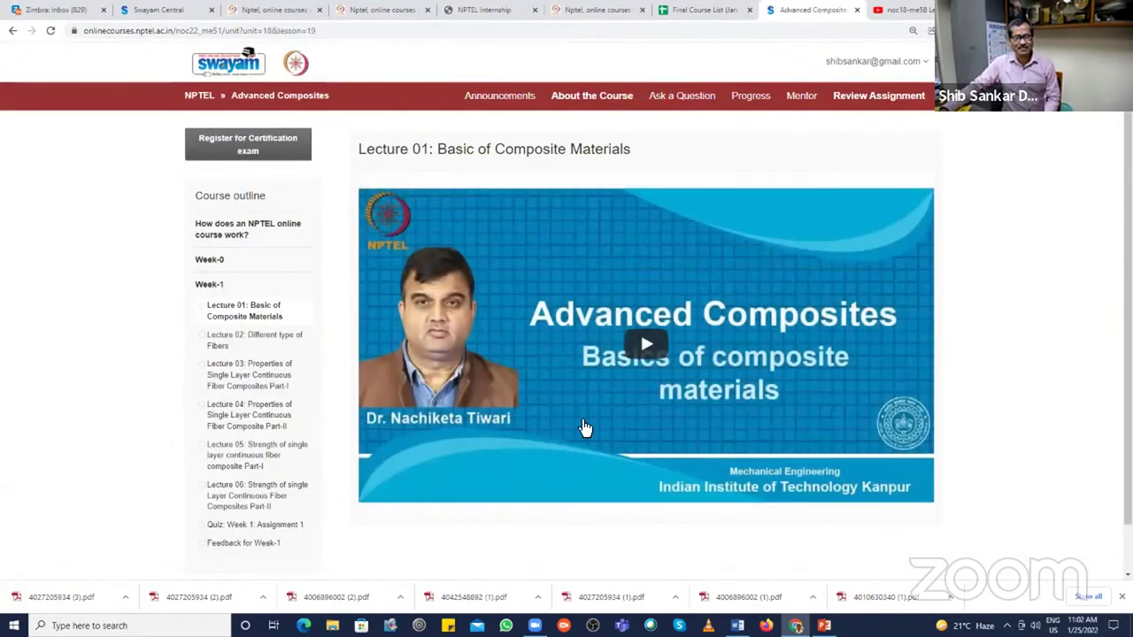
scroll(581, 430, down, 1)
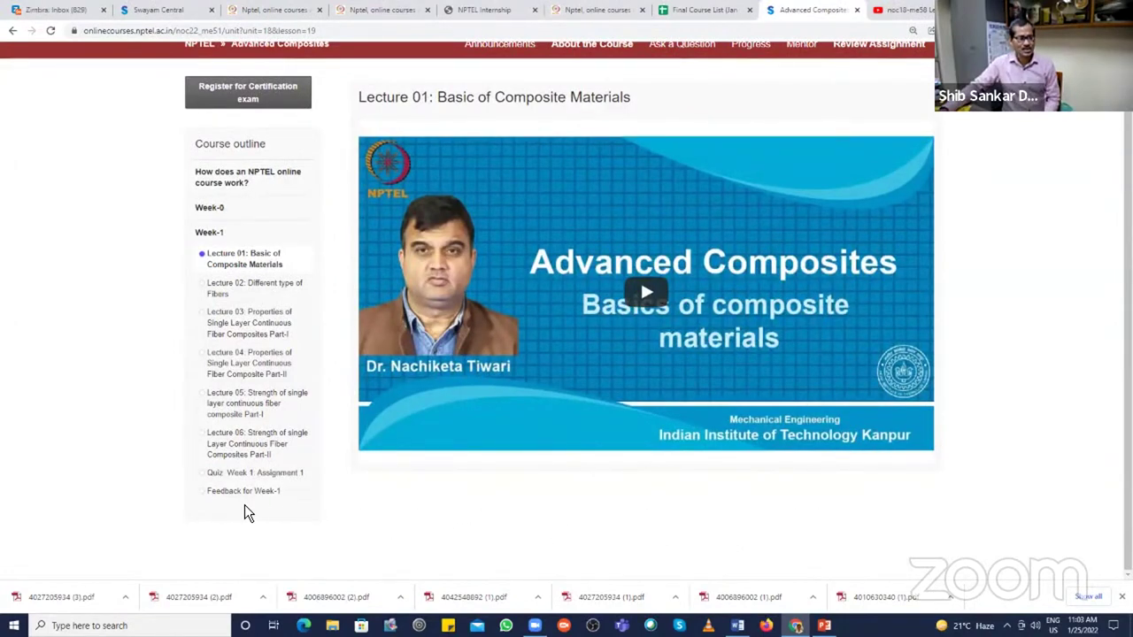
scroll(246, 511, up, 1)
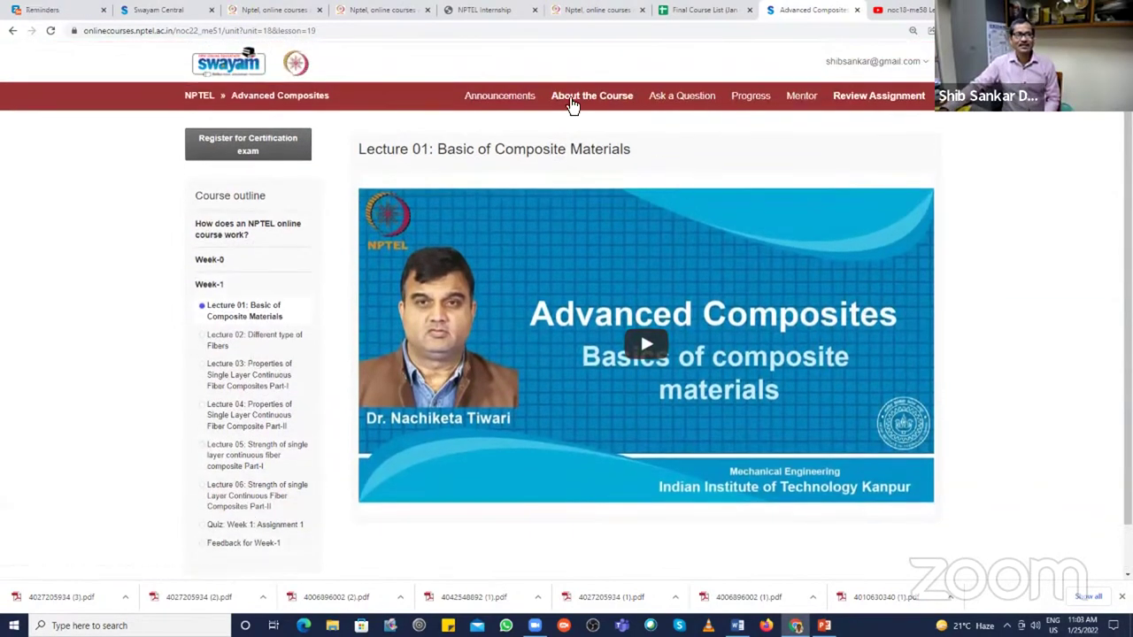
Step: Revisit the course discussion forum and go through the Week 1: Assignment 1 quiz again from start to end
click(700, 97)
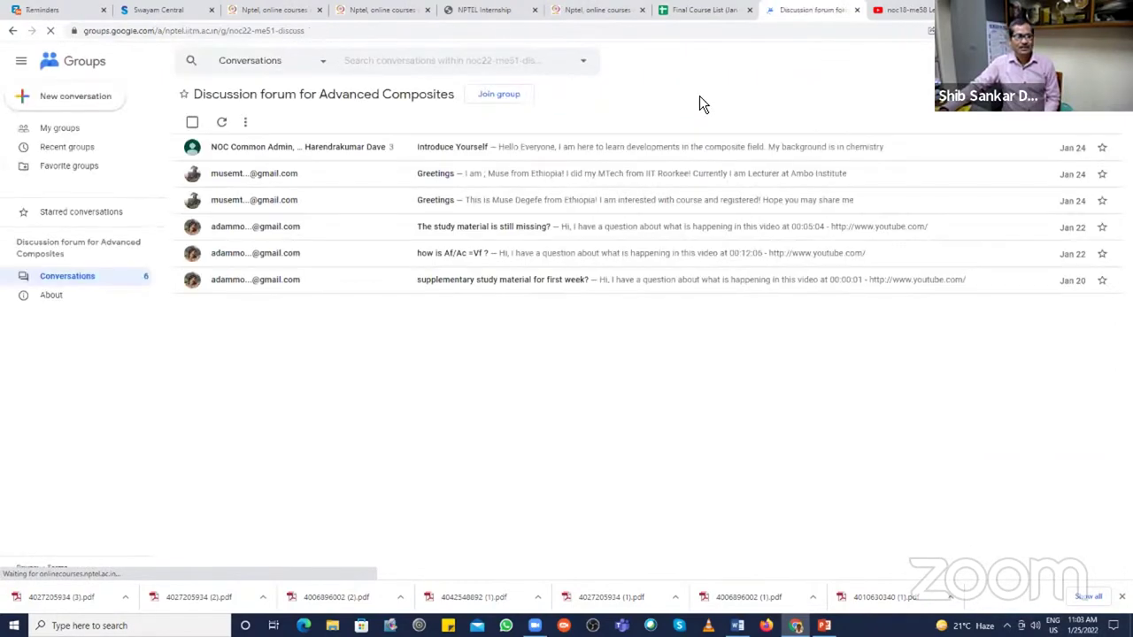
click(12, 31)
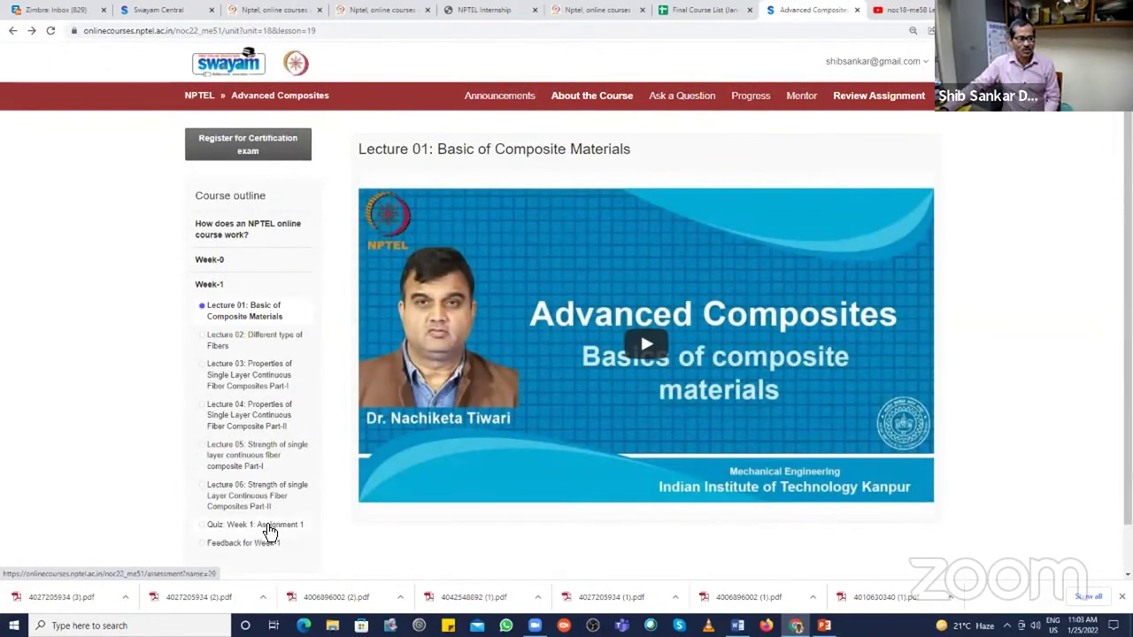
click(270, 530)
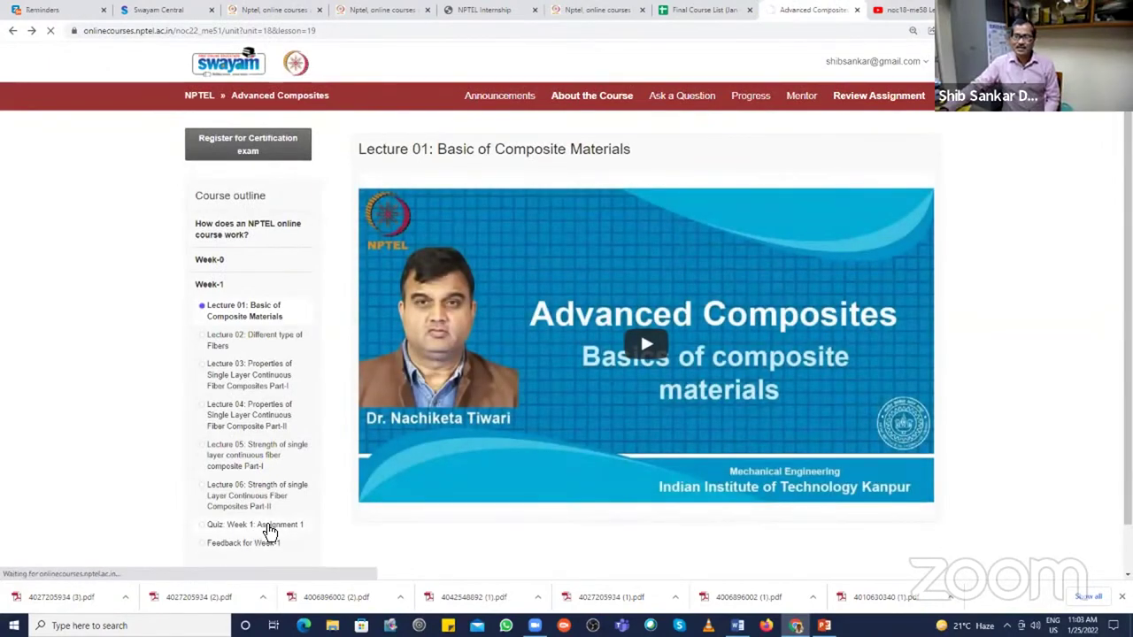
scroll(561, 446, down, 10)
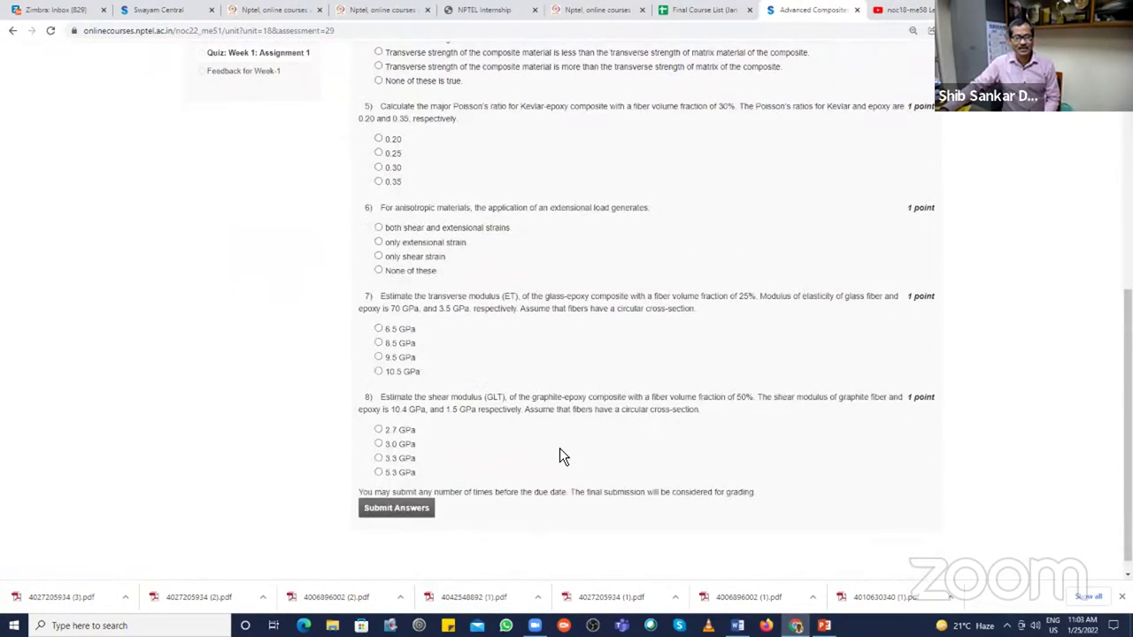
scroll(560, 448, up, 10)
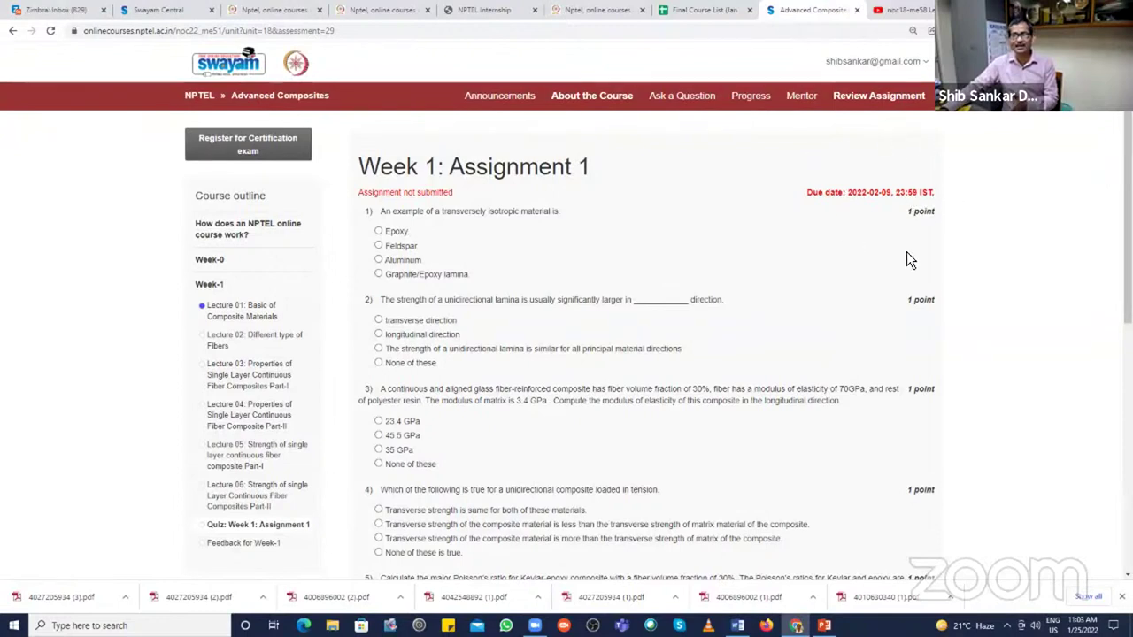
Step: Check the assessment scores on the course's progress page and open the course announcements
click(763, 103)
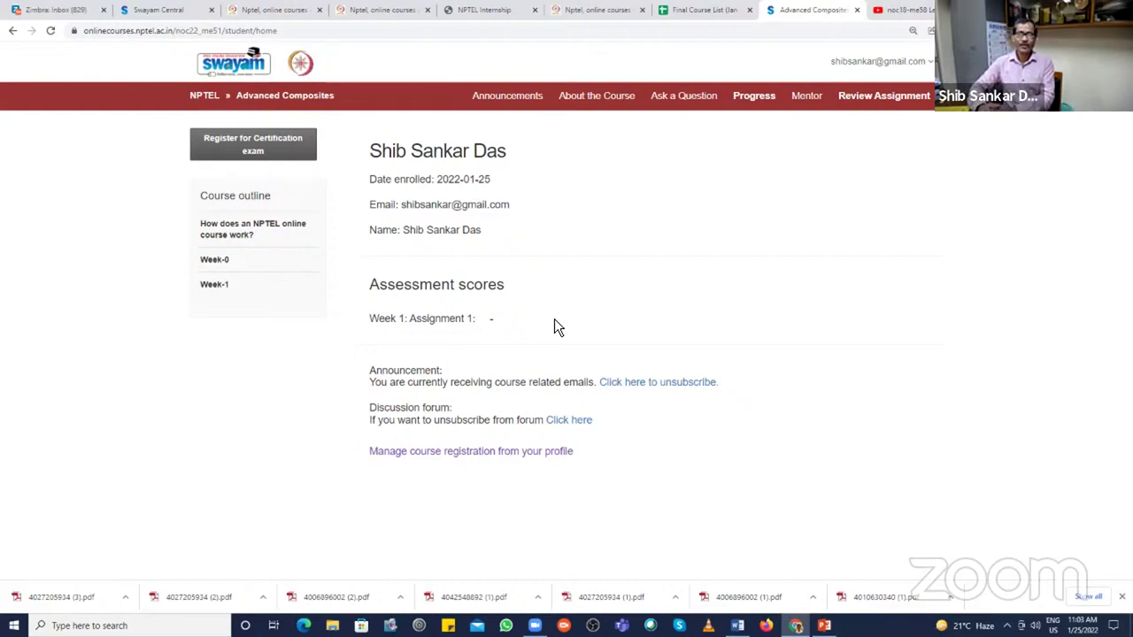
click(517, 99)
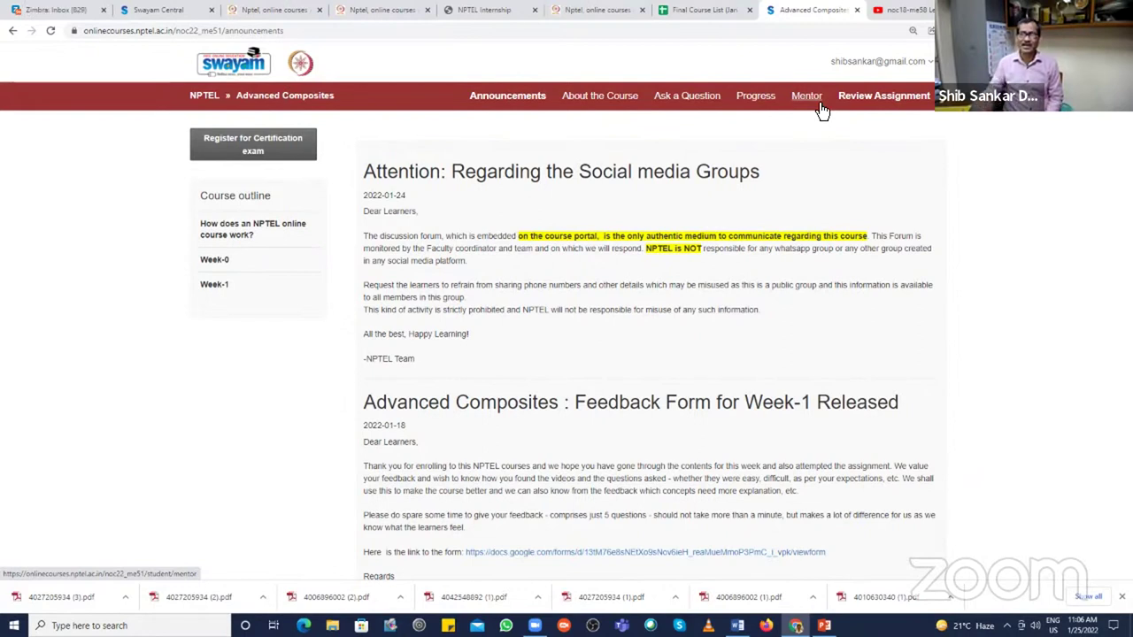
Step: Open the SPOC admin dashboard and examine the student and faculty registrations for the college's active courses
click(925, 62)
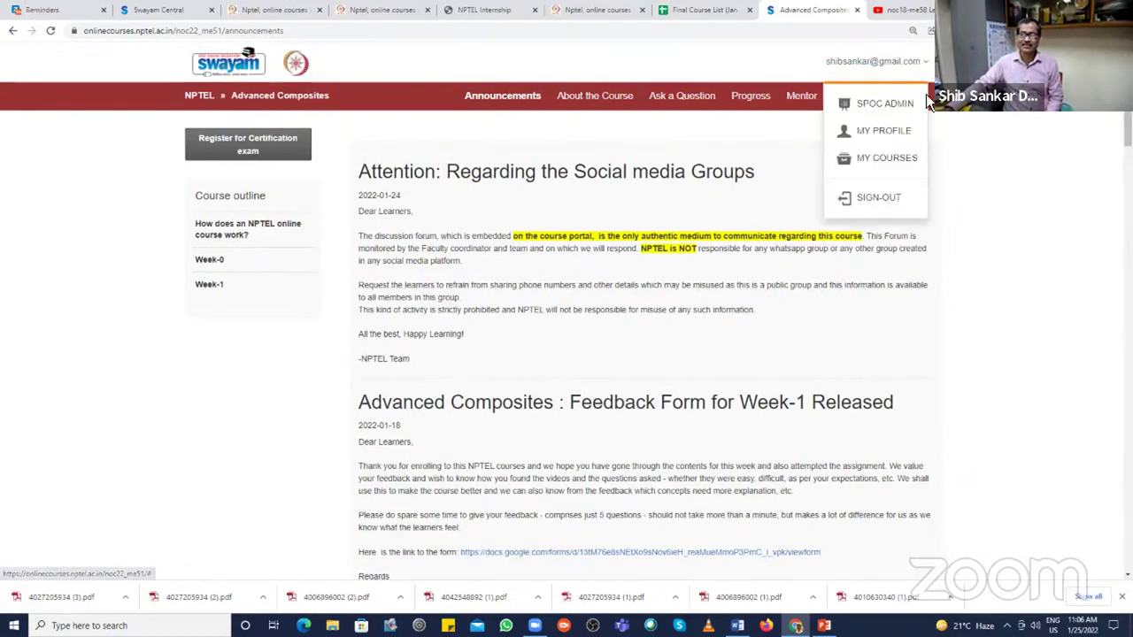
click(914, 110)
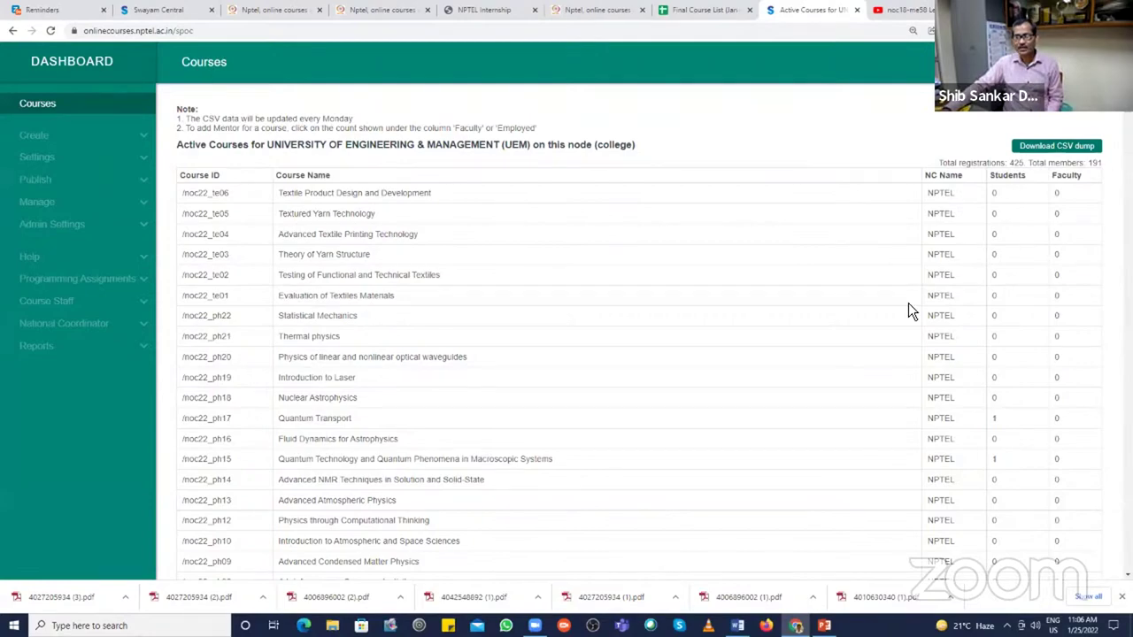
scroll(908, 303, down, 15)
scroll(908, 310, down, 12)
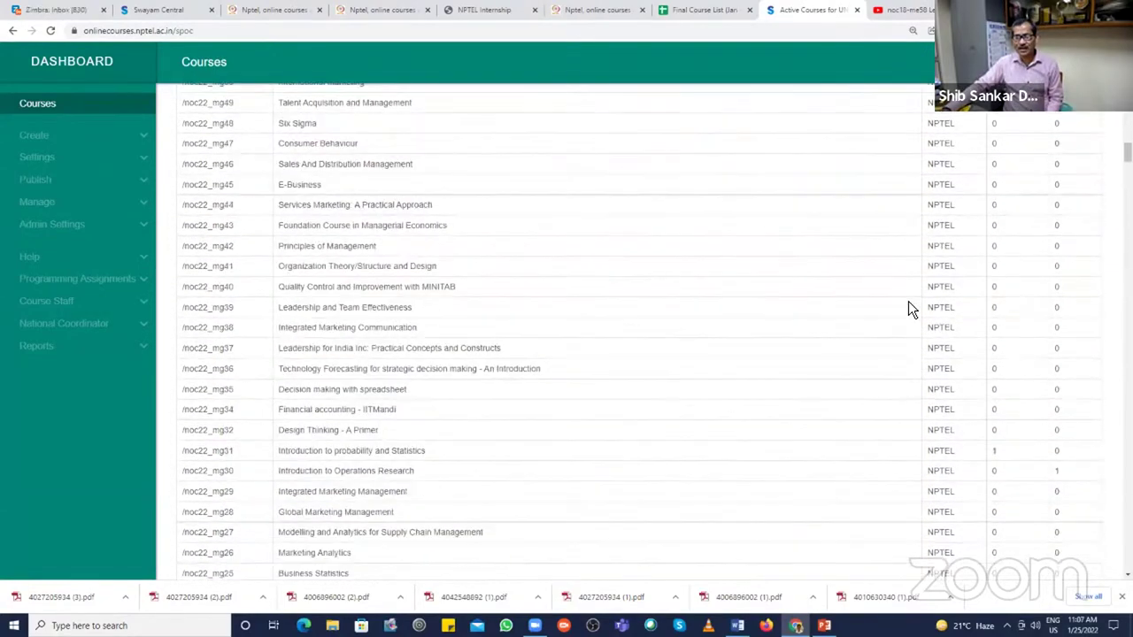
scroll(908, 311, down, 5)
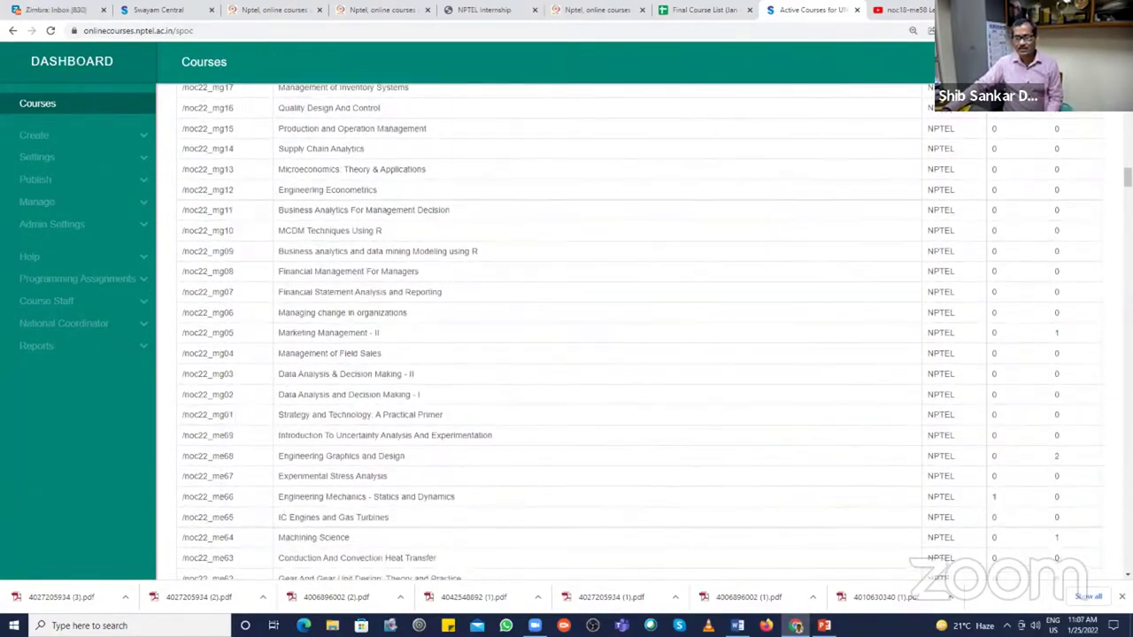
scroll(638, 327, down, 12)
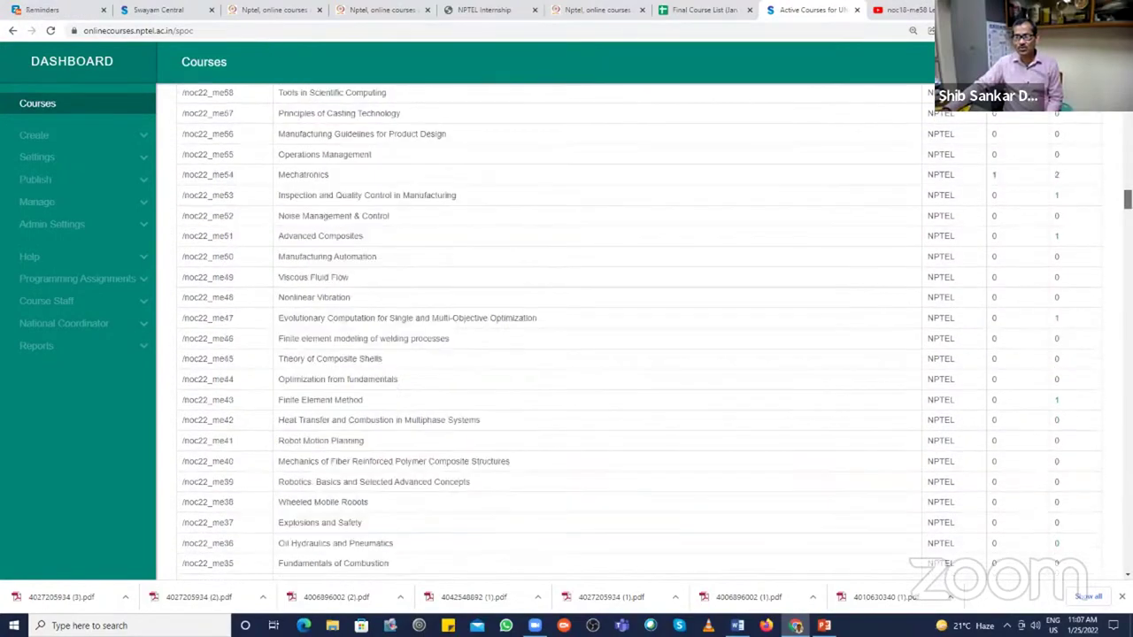
scroll(637, 327, down, 12)
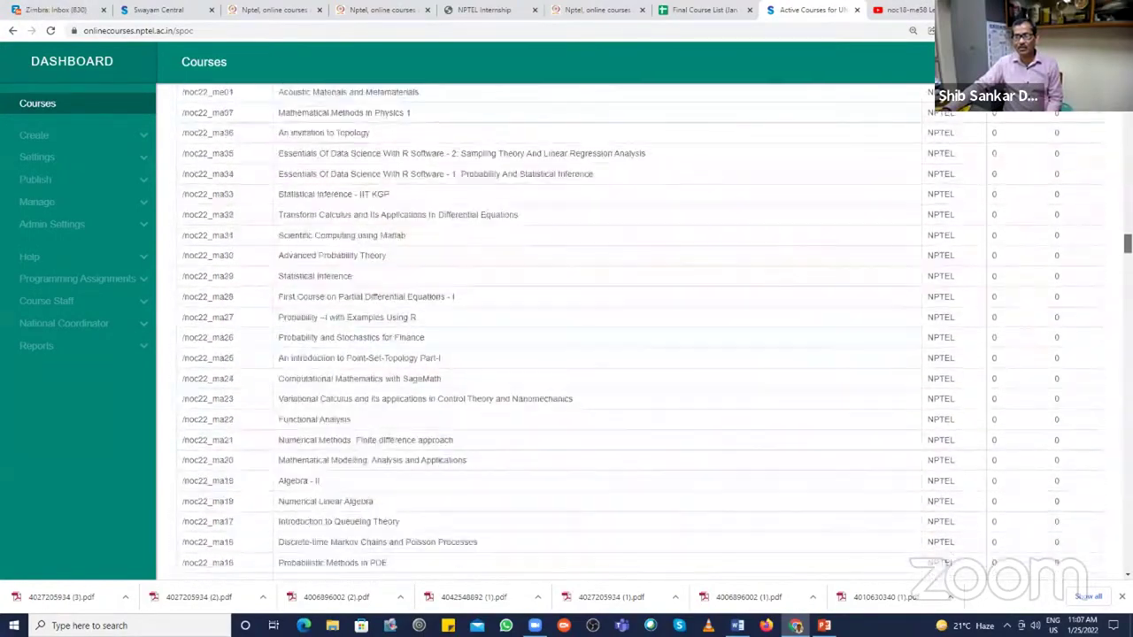
scroll(637, 327, down, 12)
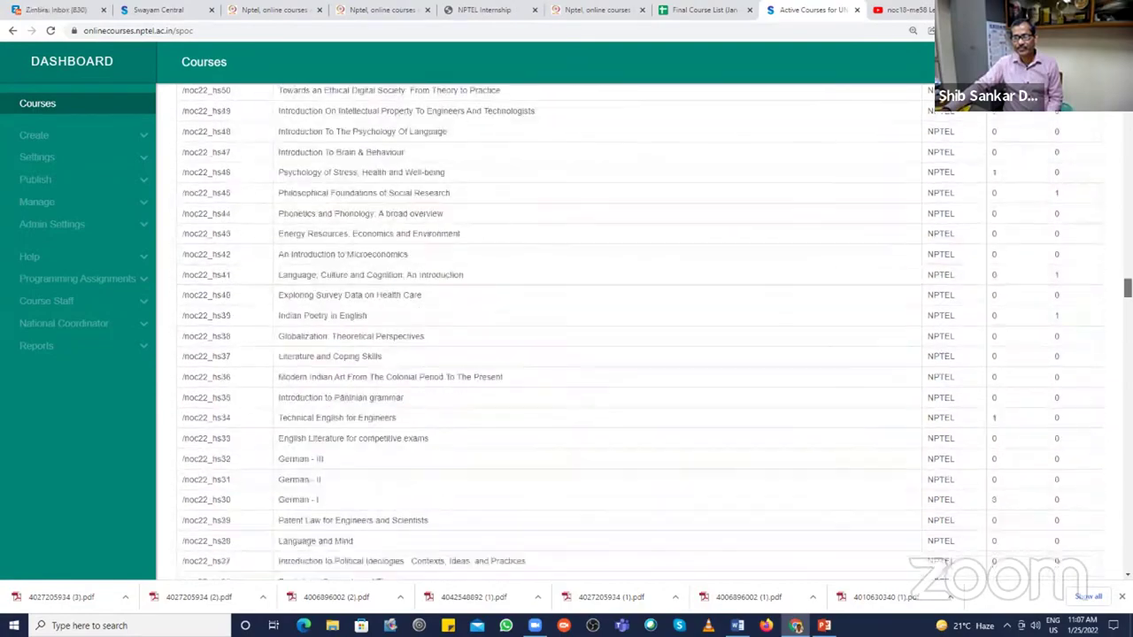
scroll(637, 327, down, 12)
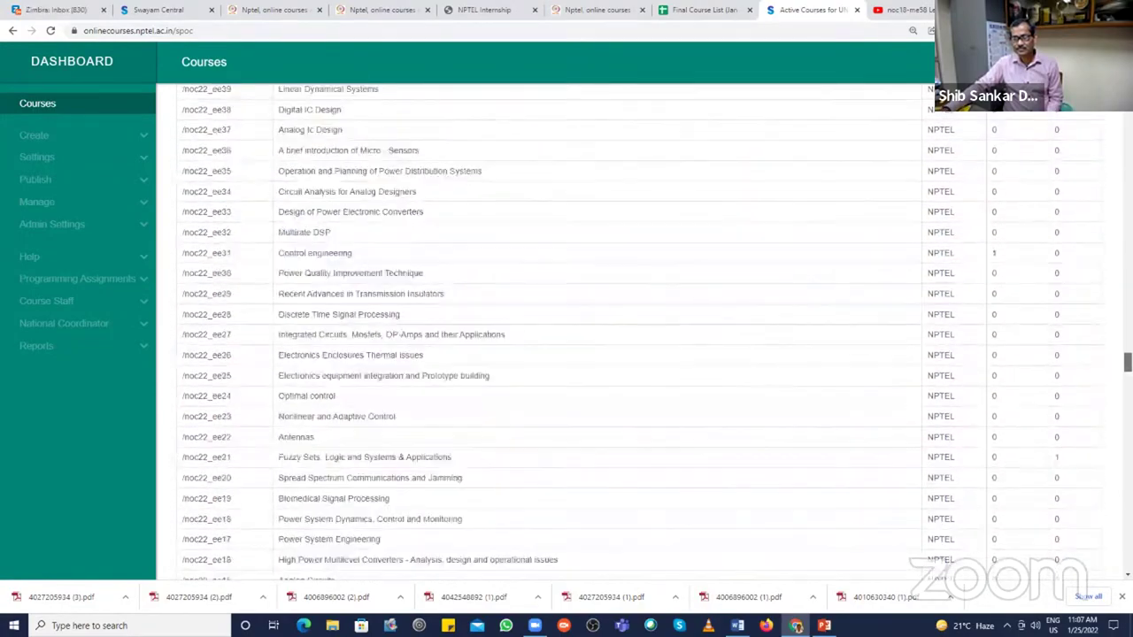
scroll(638, 328, down, 1)
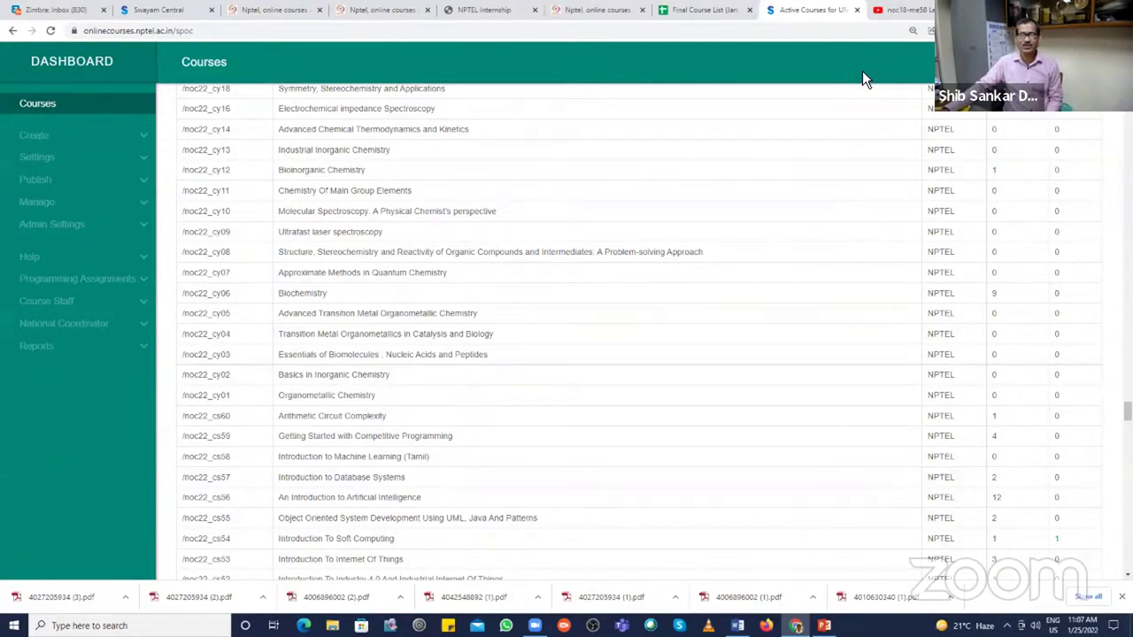
Step: Return to the Advanced Composites announcements and open the course's Mentor page
click(13, 31)
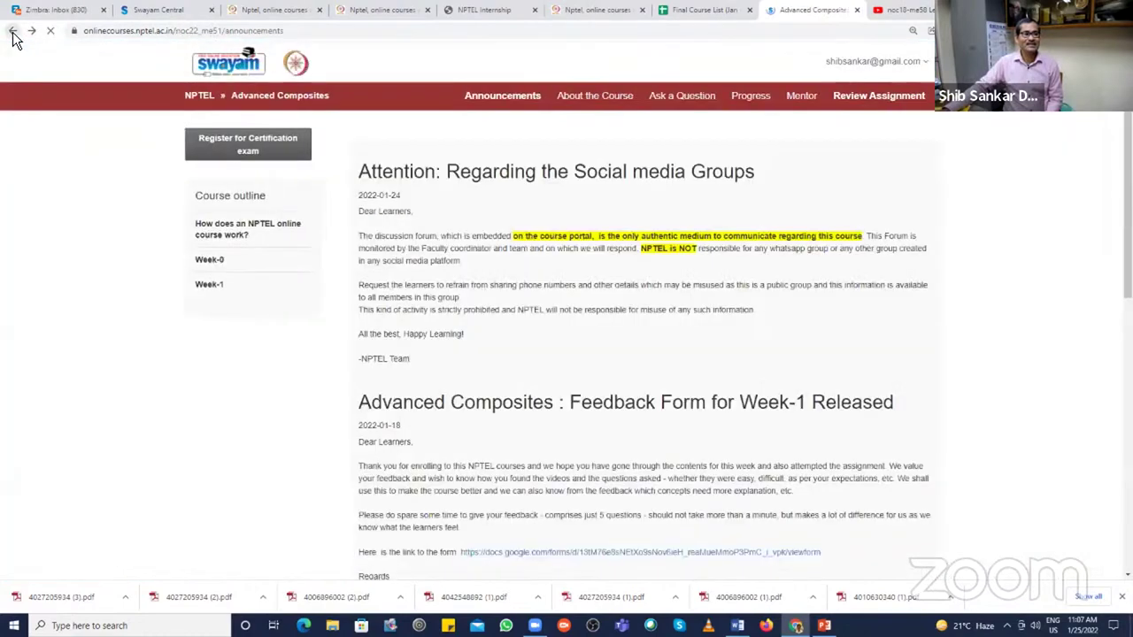
click(812, 103)
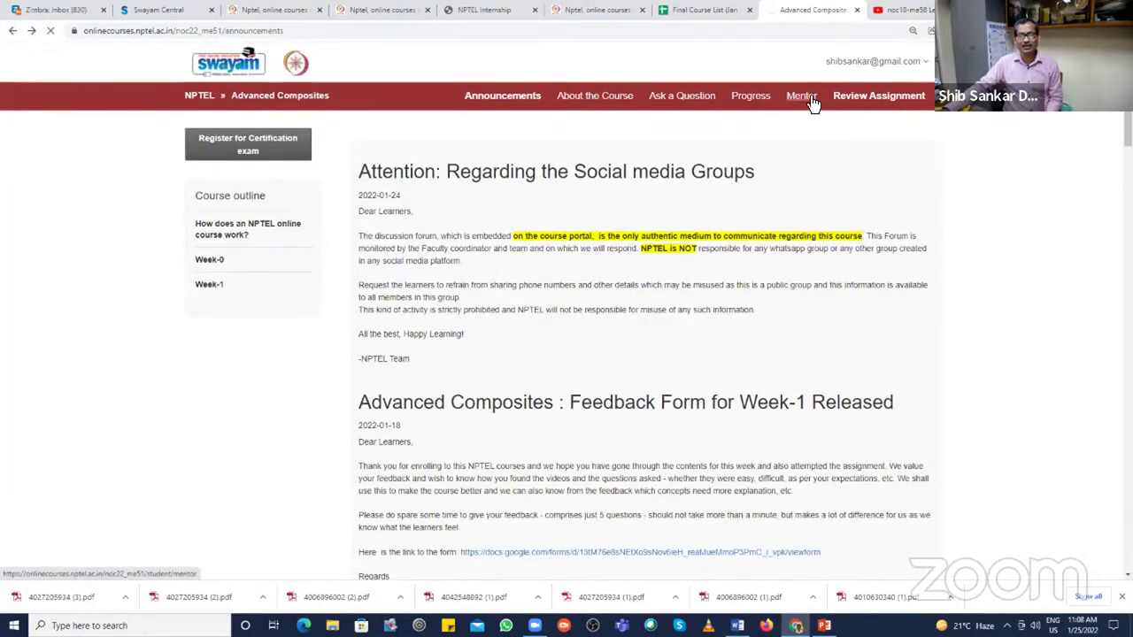